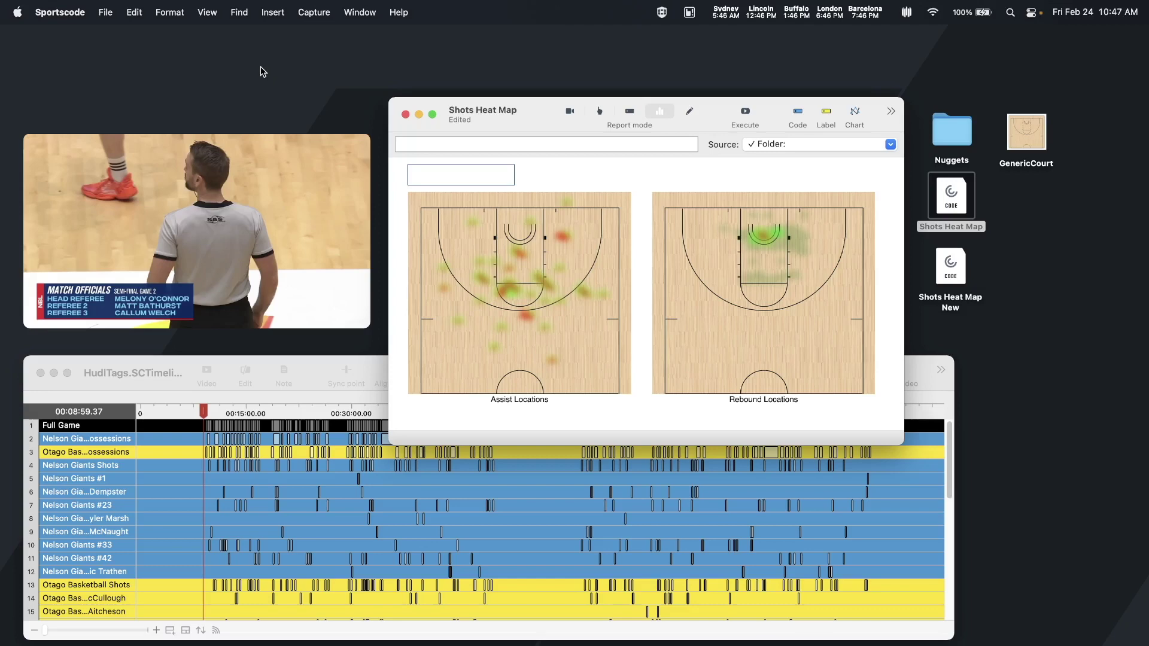
Rename the blank filter button to Three Left to filter the assist and rebound heat maps
{"action": "right_click", "coordinate": [443, 177]}
{"action": "mouse_move", "coordinate": [475, 214]}
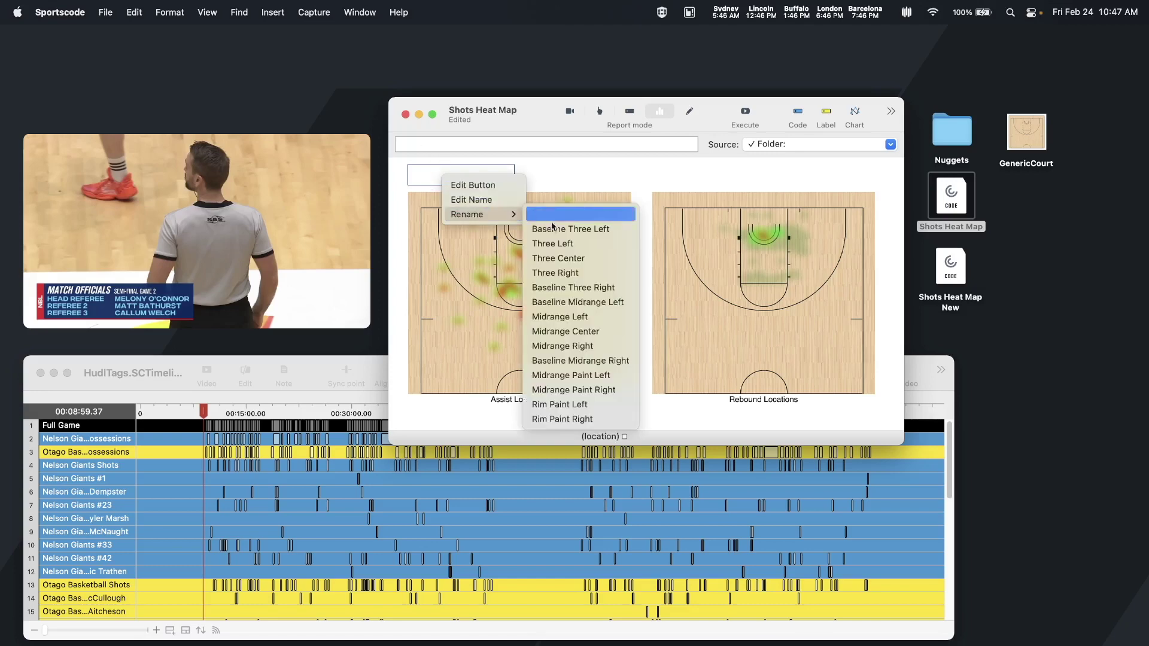
{"action": "left_click", "coordinate": [553, 244]}
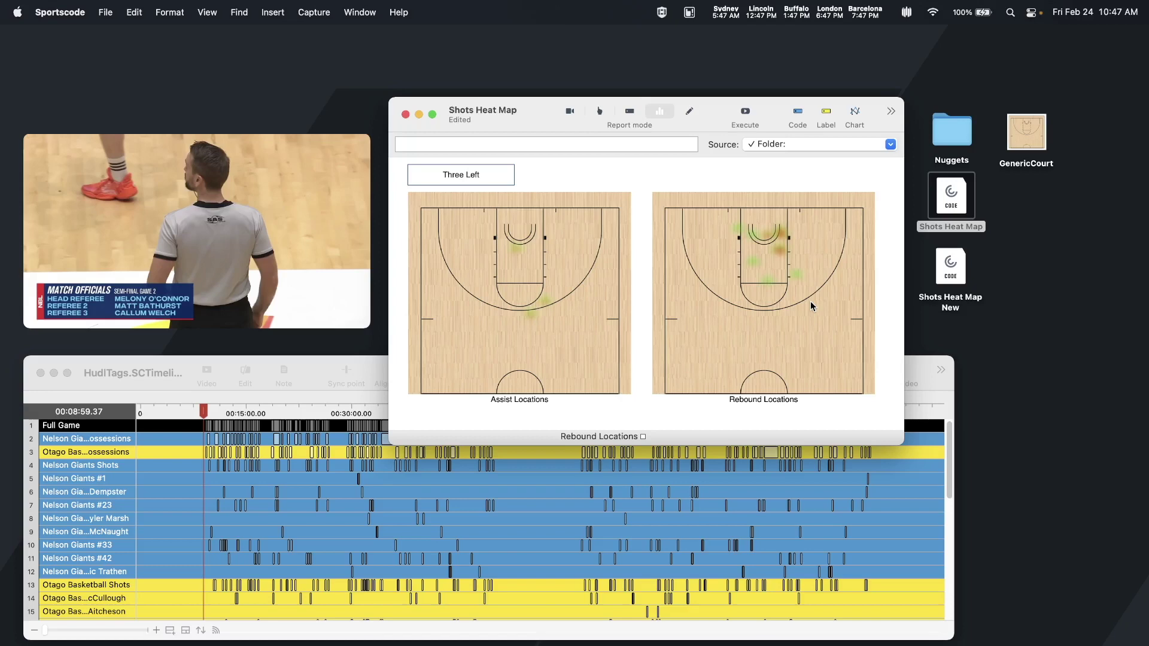
Close the Shots Heat Map window, open Shots Heat Map New, and move it clear of the timeline
{"action": "left_click", "coordinate": [405, 114]}
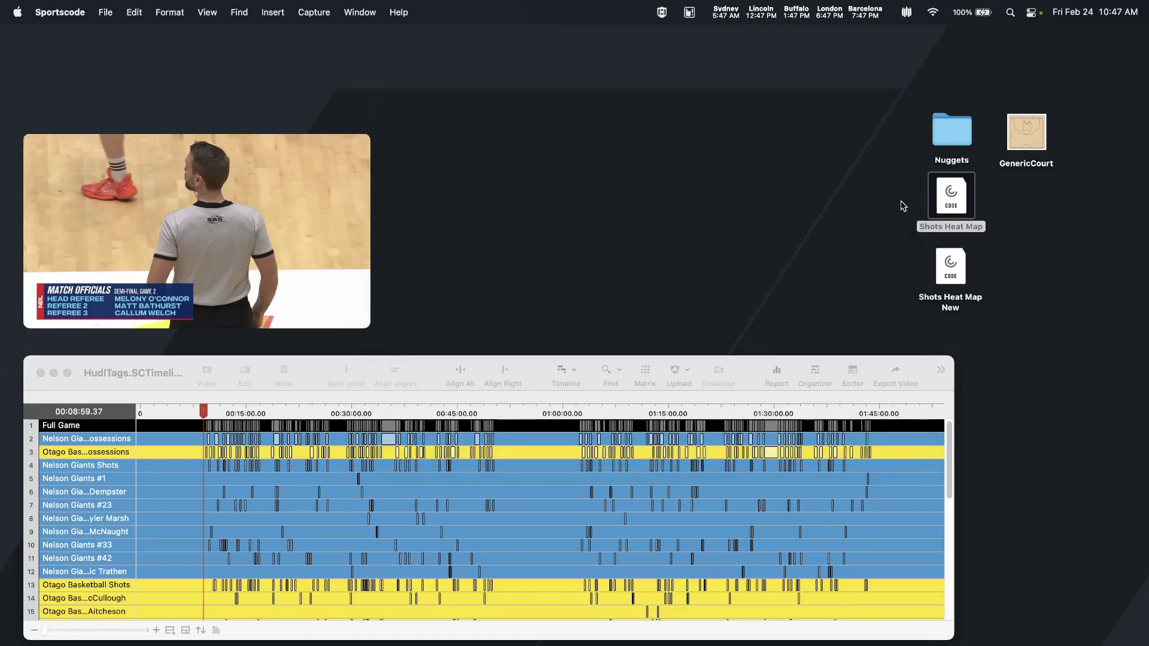
{"action": "double_click", "coordinate": [950, 264]}
{"action": "left_click", "coordinate": [497, 198]}
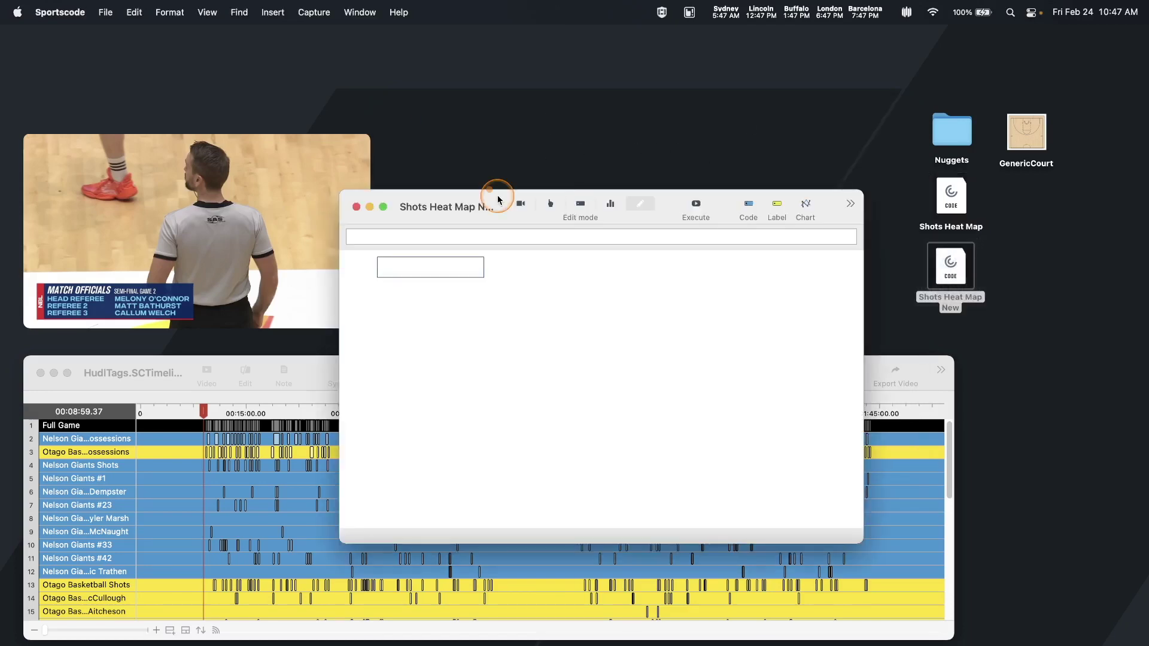
{"action": "left_click_drag", "start_coordinate": [497, 198], "coordinate": [533, 63]}
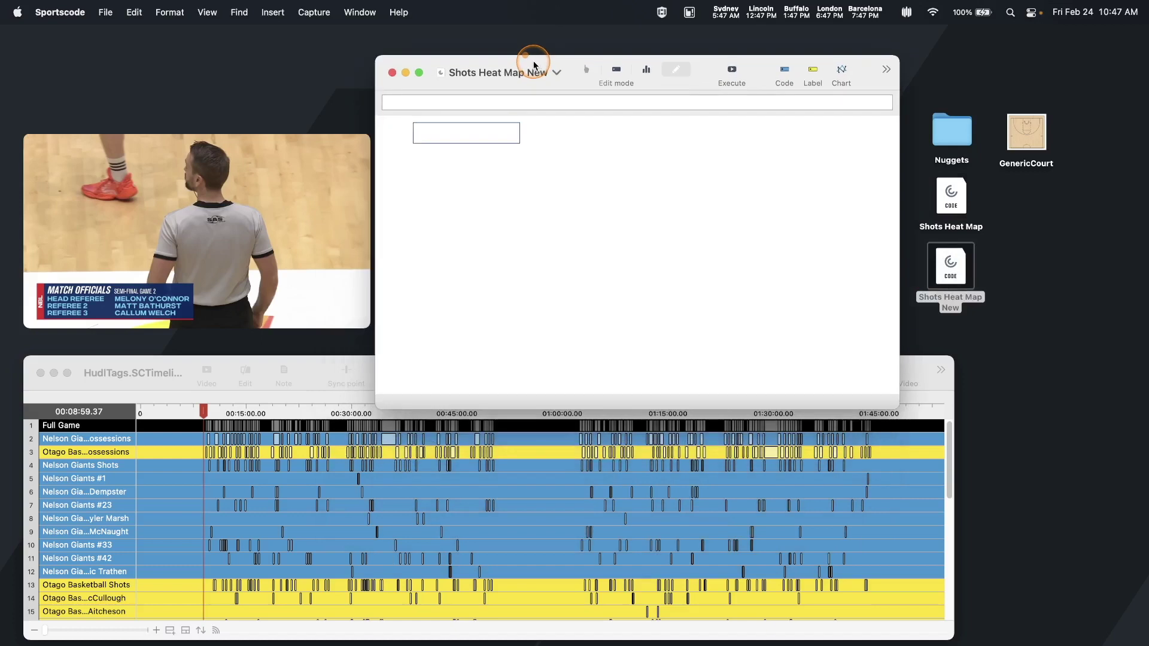
Inspect the blank button's behaviour settings, its alternate names and its ID
{"action": "left_click", "coordinate": [483, 130]}
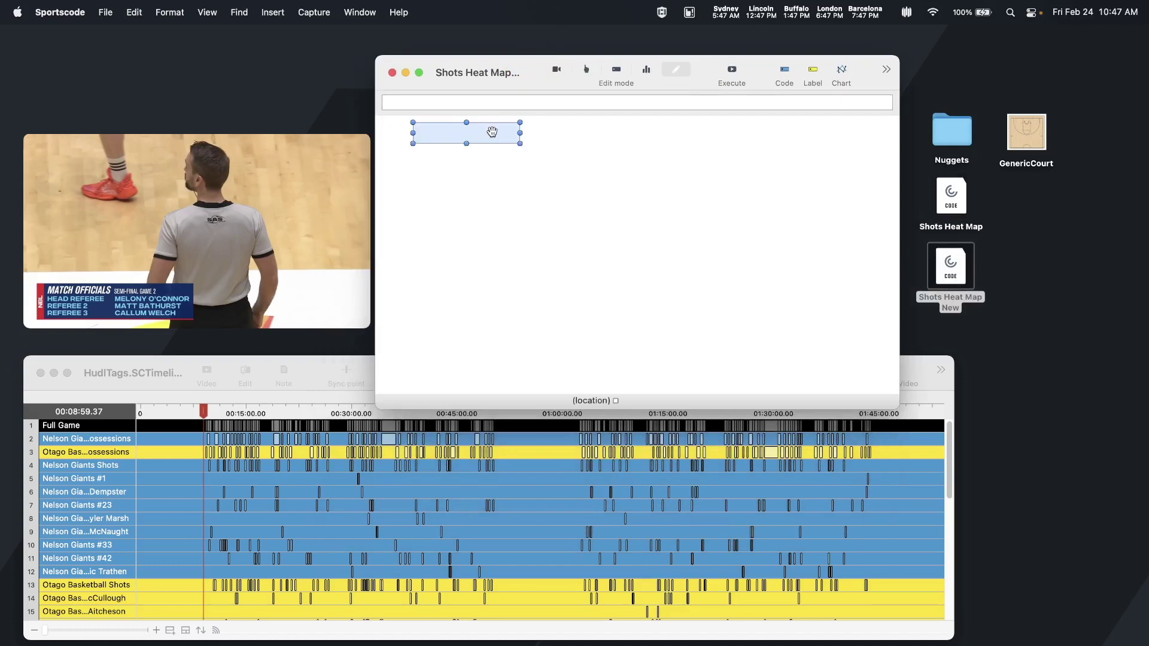
{"action": "double_click", "coordinate": [492, 131]}
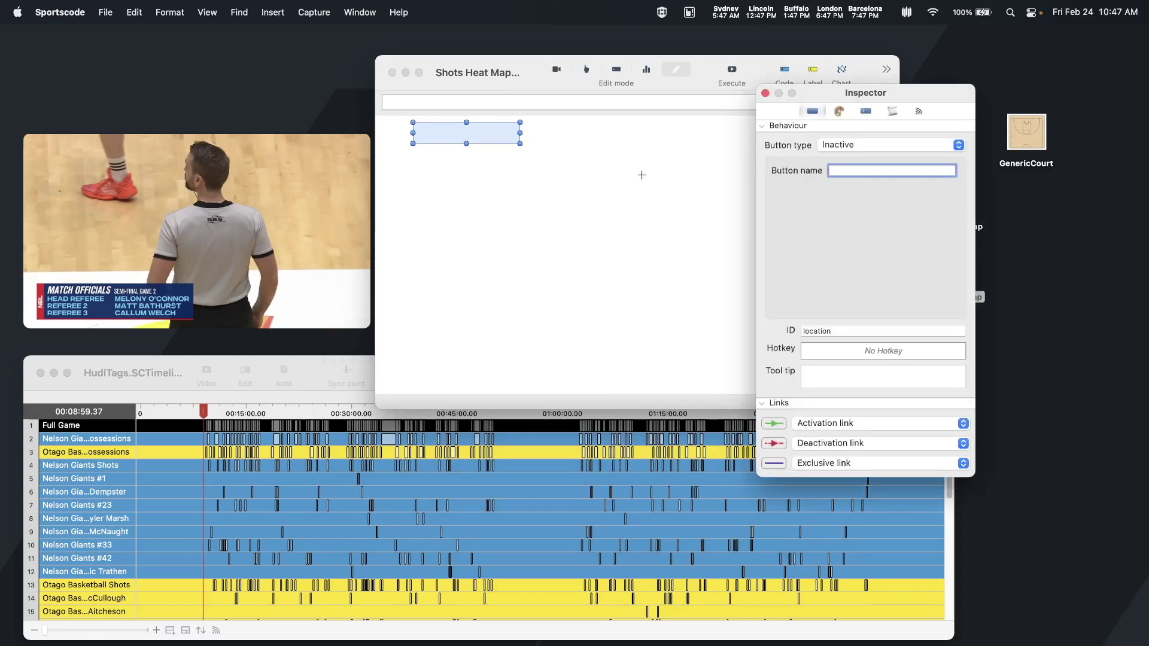
{"action": "left_click", "coordinate": [866, 112]}
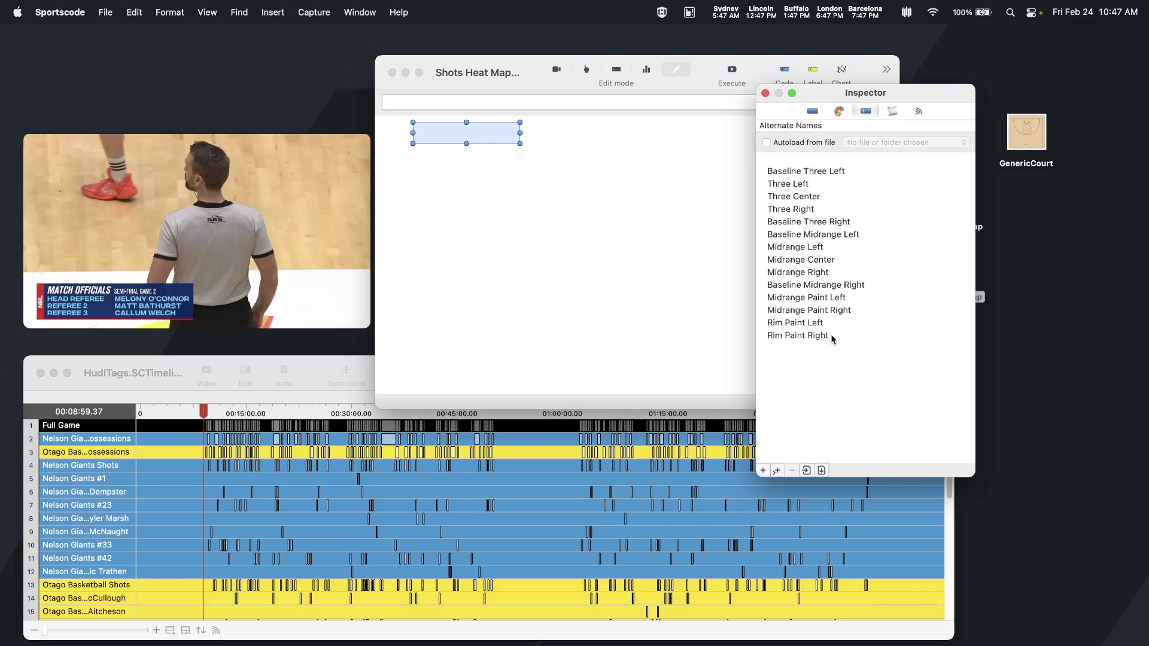
{"action": "left_click", "coordinate": [813, 111]}
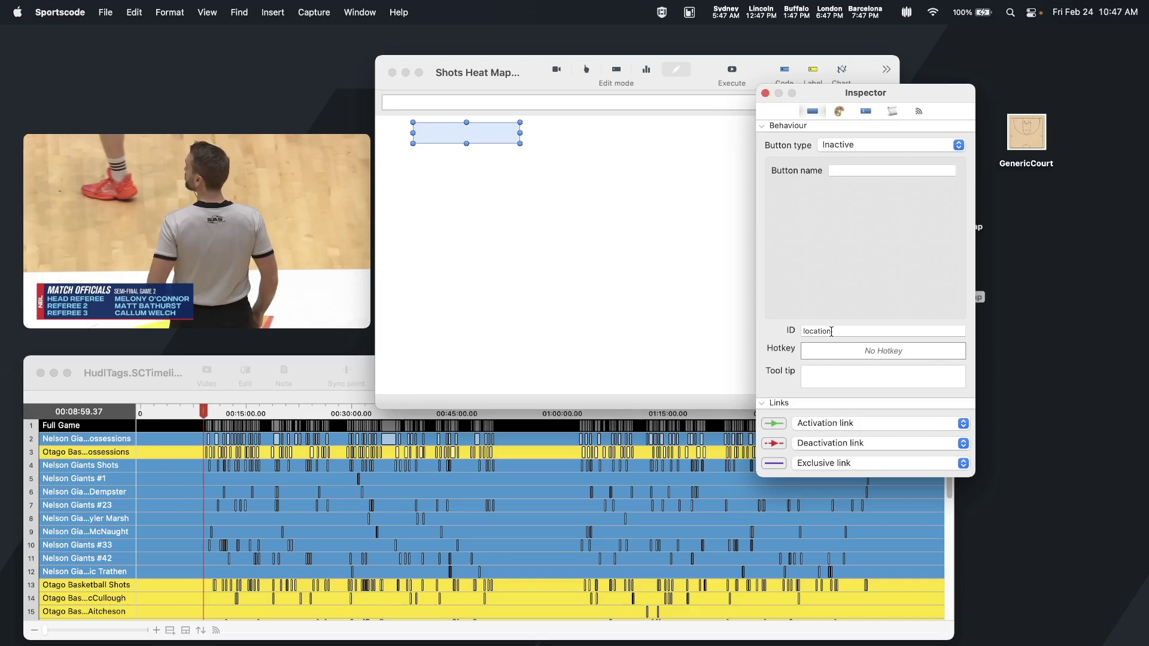
{"action": "left_click", "coordinate": [765, 93]}
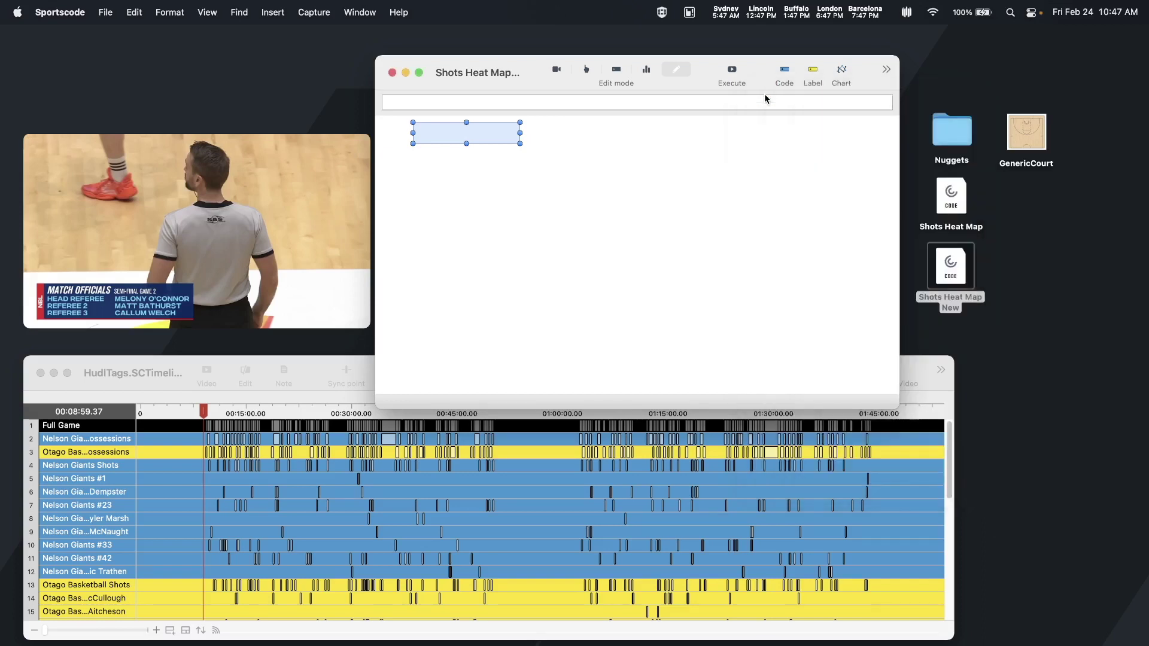
Add a chart below the blank button and change its type to Heat Map
{"action": "left_click", "coordinate": [845, 72]}
{"action": "left_click_drag", "start_coordinate": [845, 73], "coordinate": [471, 261]}
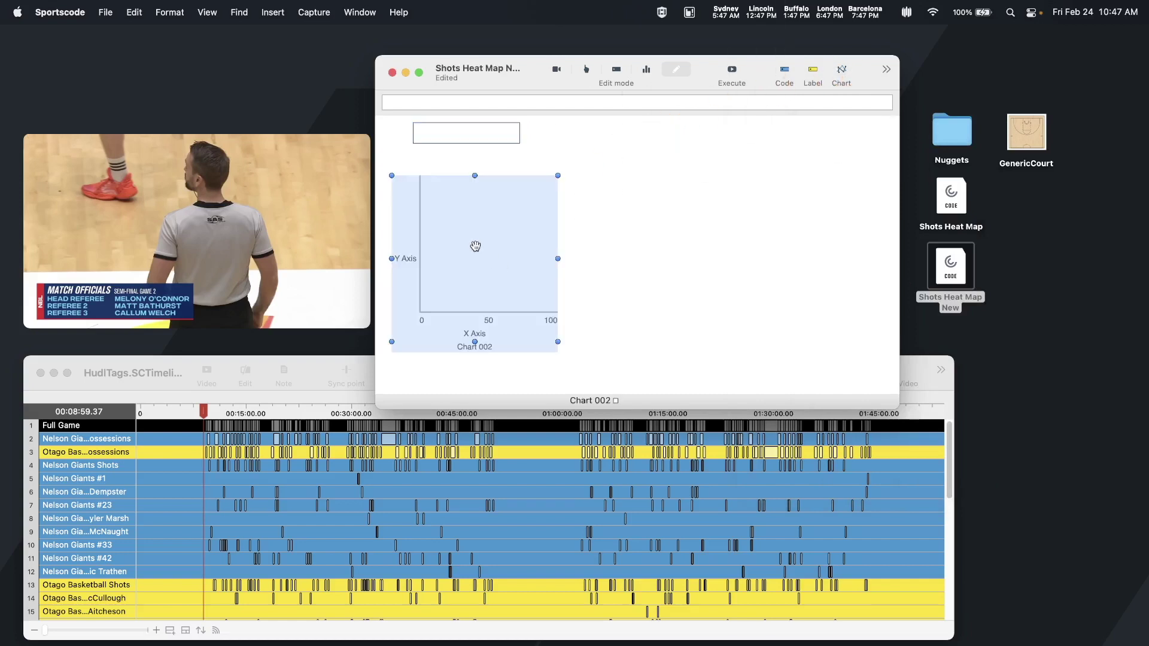
{"action": "double_click", "coordinate": [475, 246]}
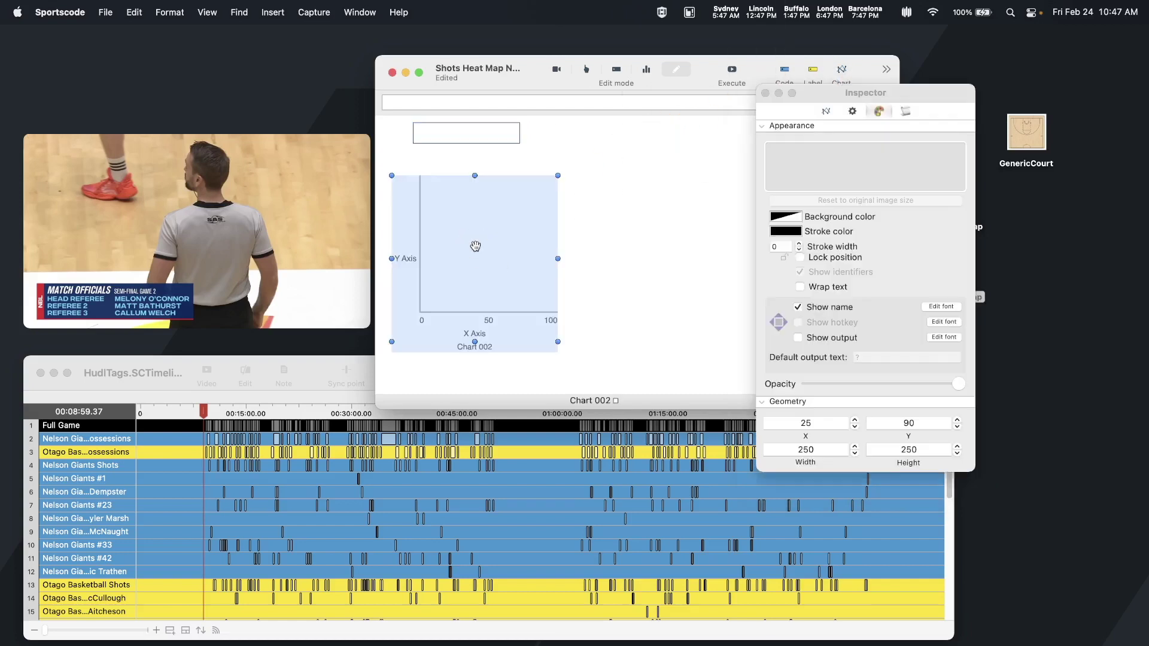
{"action": "left_click", "coordinate": [828, 113]}
{"action": "left_click", "coordinate": [828, 155]}
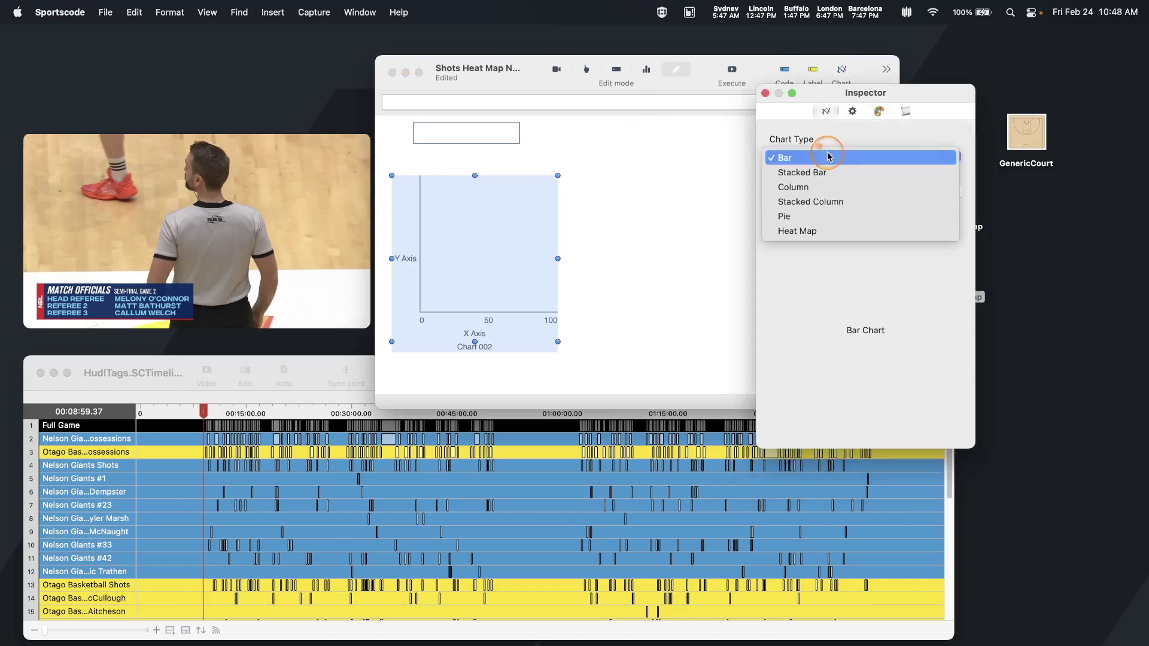
{"action": "left_click", "coordinate": [814, 232]}
{"action": "left_click_drag", "start_coordinate": [487, 249], "coordinate": [505, 249]}
Name the heat map chart Assist Locations
{"action": "left_click", "coordinate": [841, 190]}
{"action": "type", "text": "Asi"}
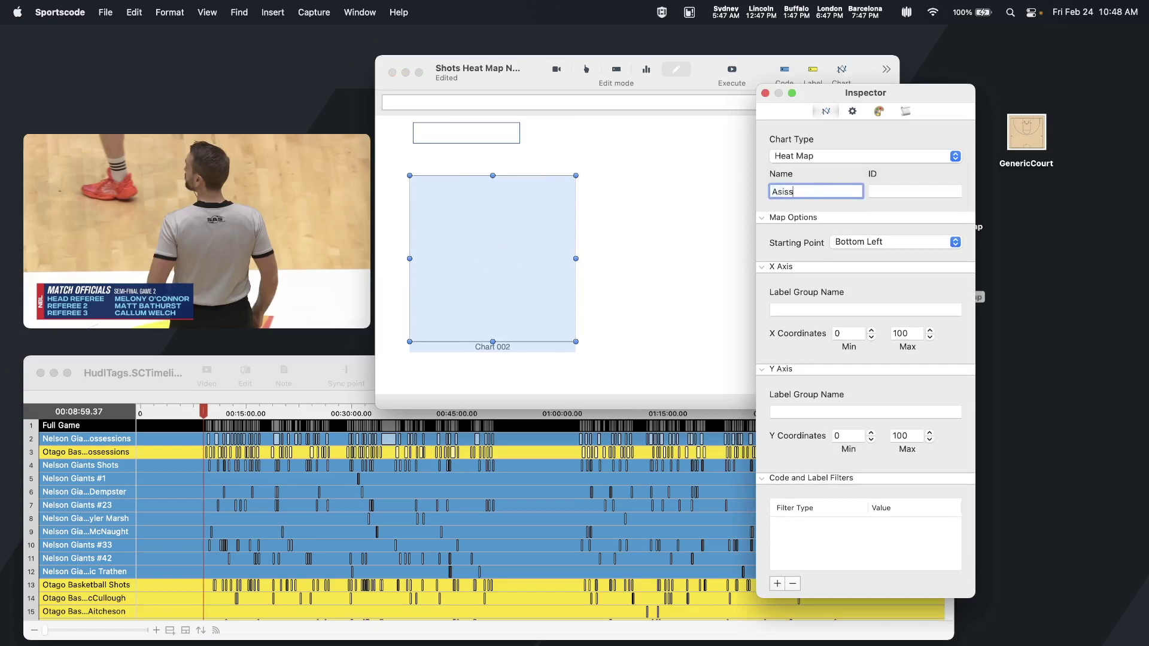
{"action": "key", "text": "BackSpace"}
{"action": "type", "text": "sist Locations"}
{"action": "key", "text": "Return"}
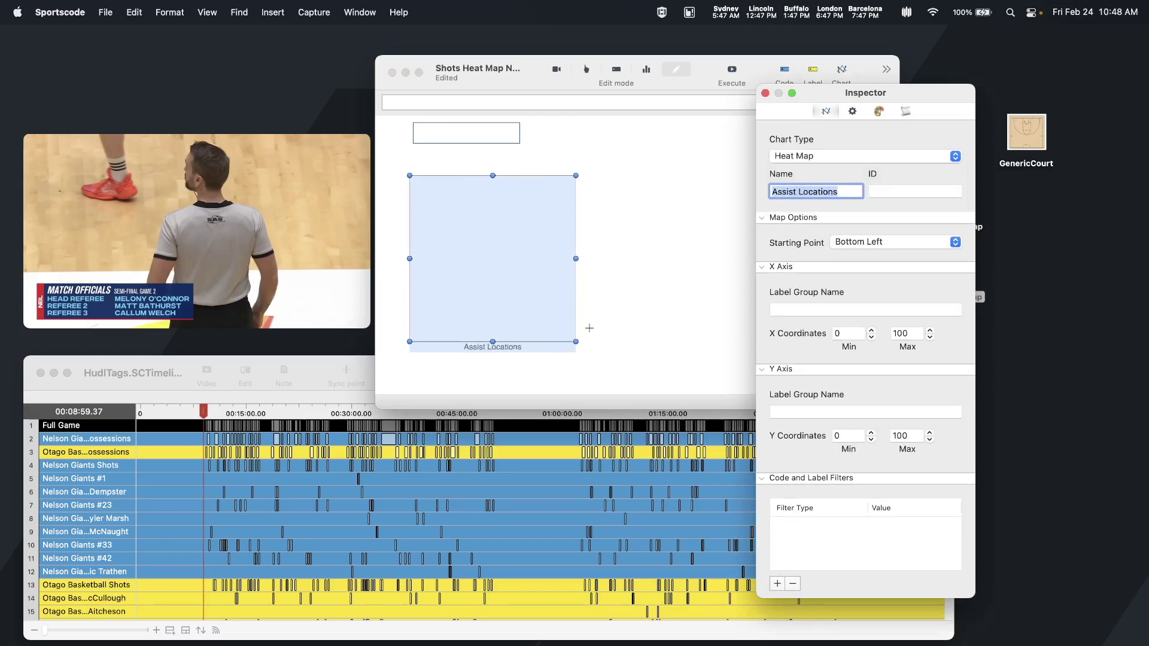
Try the NCAA Basketball field on the heat map, and set the field back to None
{"action": "left_click", "coordinate": [880, 113]}
{"action": "left_click", "coordinate": [853, 111]}
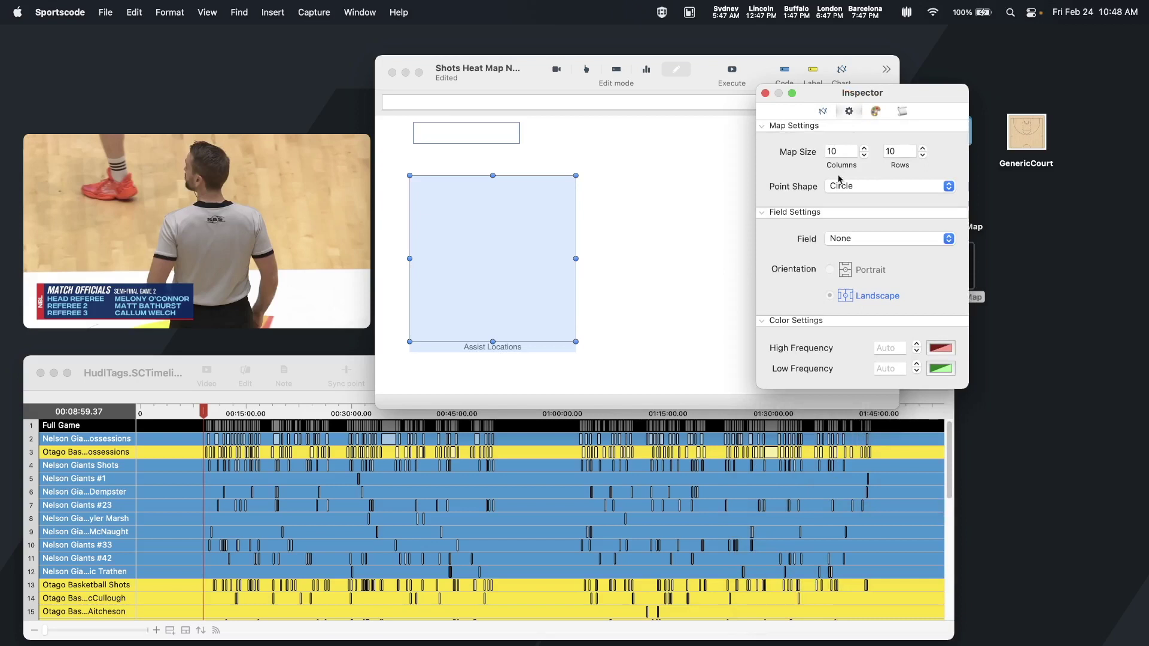
{"action": "left_click", "coordinate": [847, 237]}
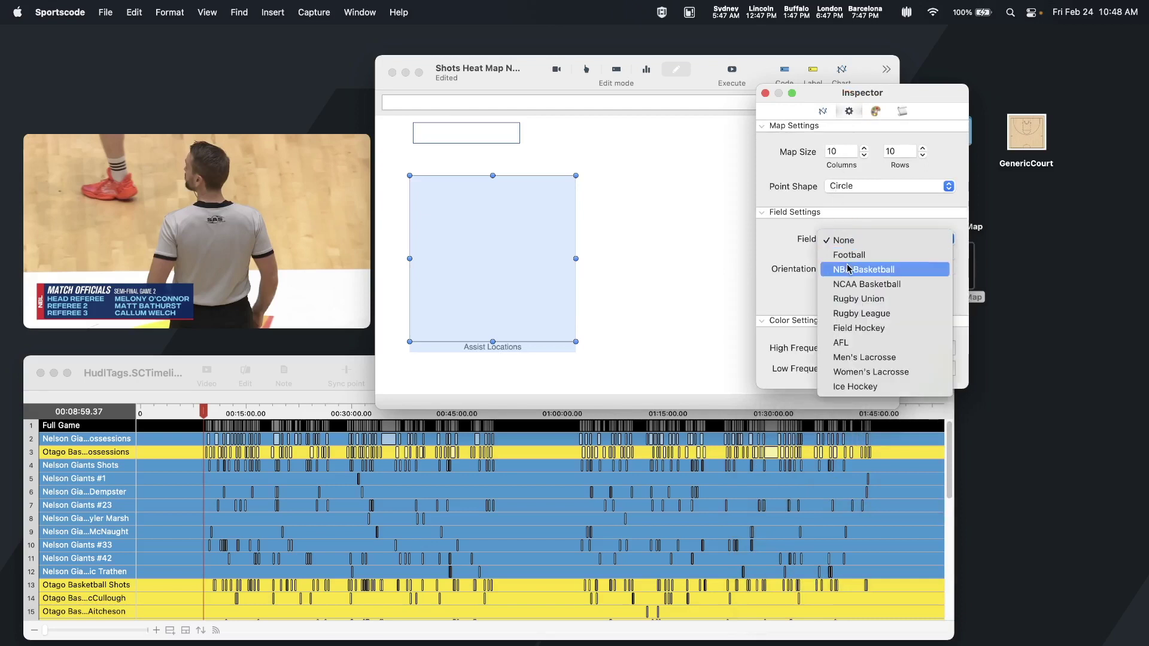
{"action": "left_click", "coordinate": [853, 284]}
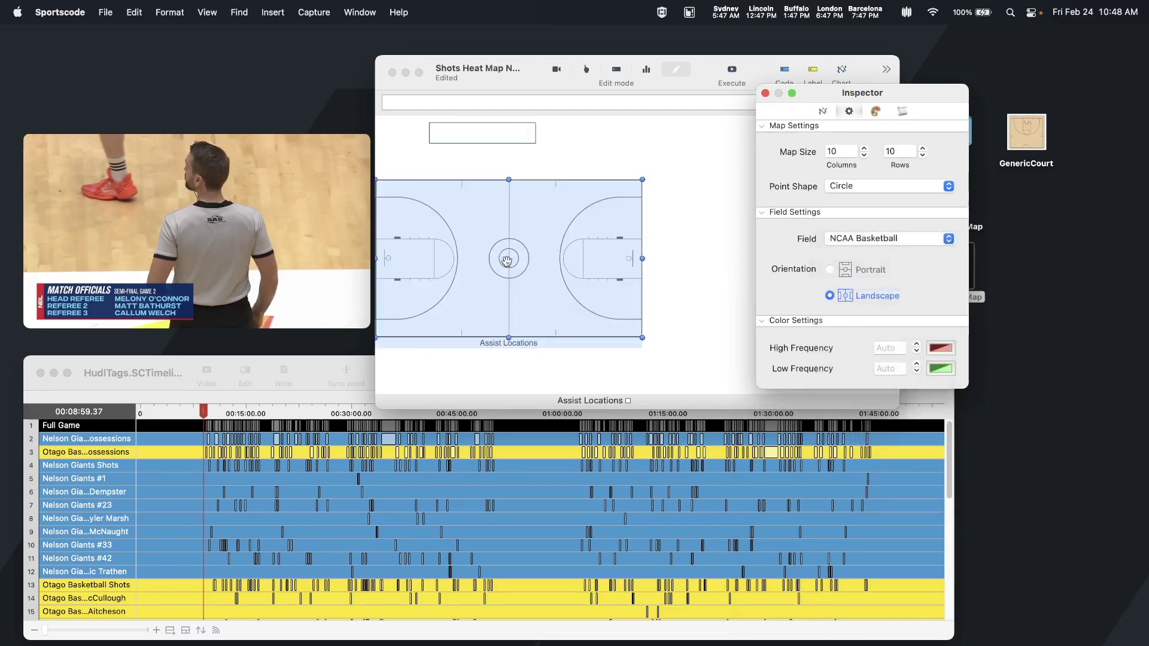
{"action": "left_click", "coordinate": [534, 261]}
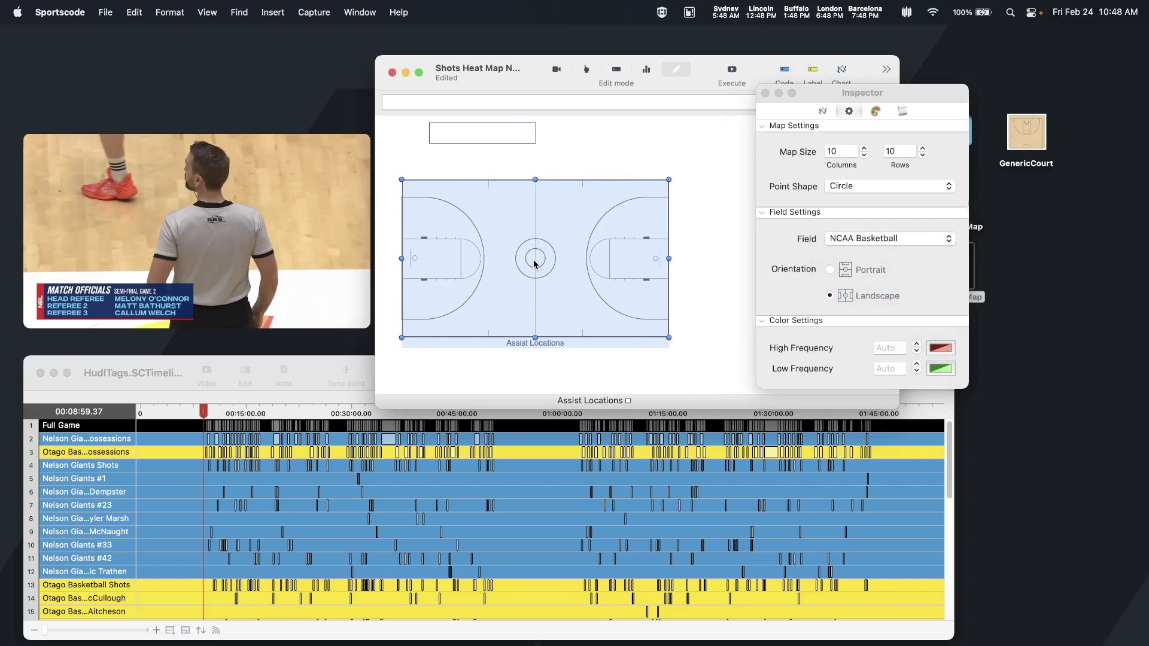
{"action": "left_click", "coordinate": [847, 238]}
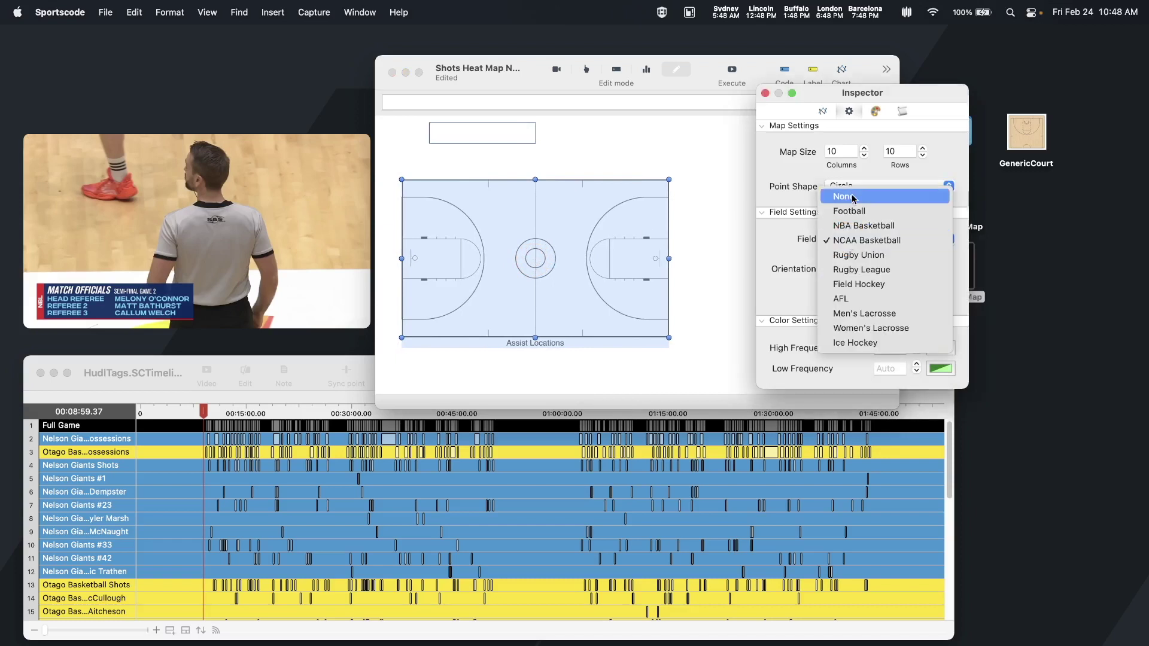
{"action": "left_click", "coordinate": [853, 197]}
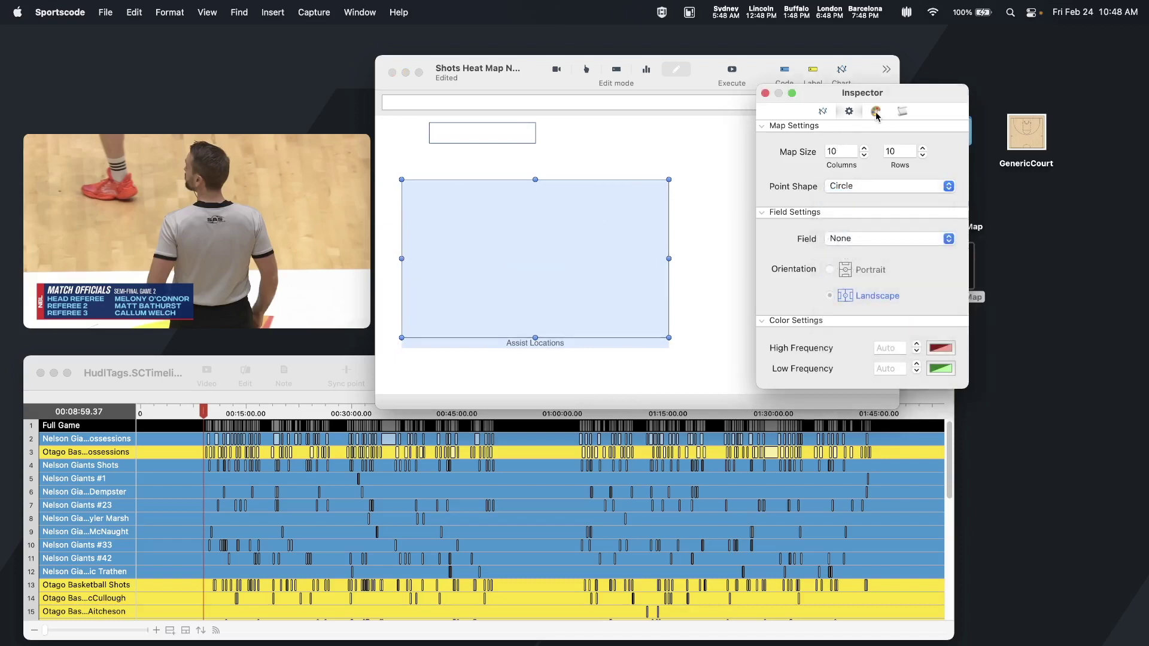
Use the GenericCourt image from the Desktop as the heat map's background and reset it to its original image size
{"action": "left_click", "coordinate": [877, 112]}
{"action": "left_click", "coordinate": [836, 162]}
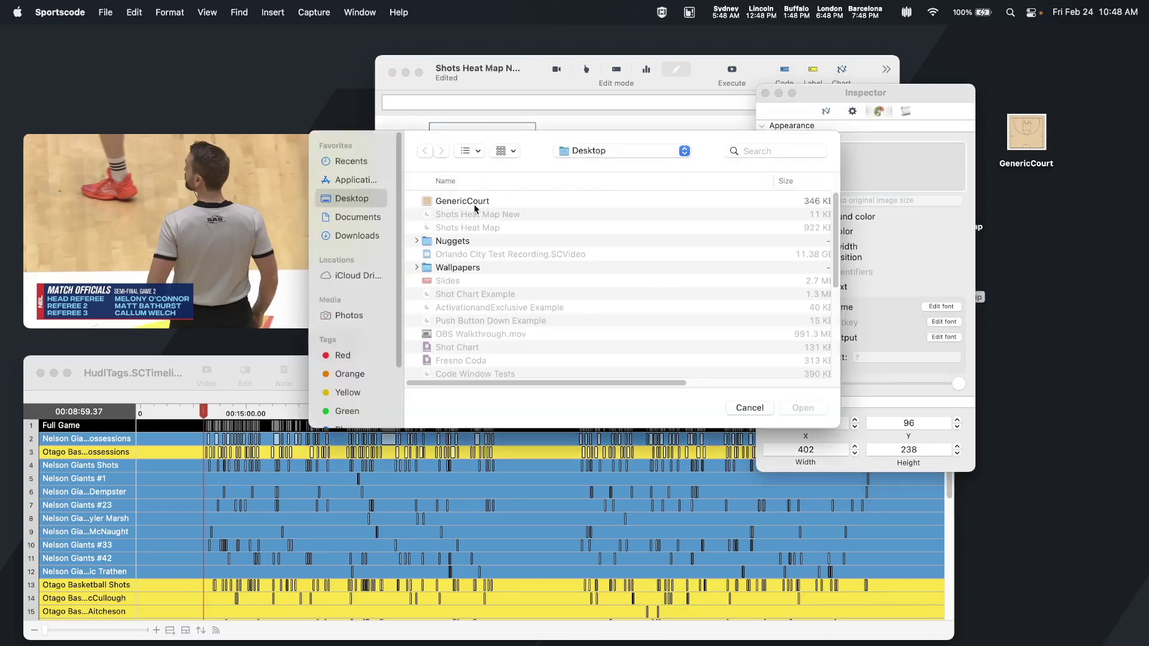
{"action": "double_click", "coordinate": [500, 207]}
{"action": "left_click", "coordinate": [799, 201]}
Resize and reposition the court heat map so it fits directly beneath the blank button
{"action": "left_click_drag", "start_coordinate": [399, 179], "coordinate": [464, 199]}
{"action": "left_click_drag", "start_coordinate": [396, 153], "coordinate": [409, 163]}
{"action": "left_click_drag", "start_coordinate": [470, 213], "coordinate": [455, 205]}
Set the X axis label group name to X_Assist and the Y axis label group name to Y_Assist
{"action": "left_click", "coordinate": [825, 111]}
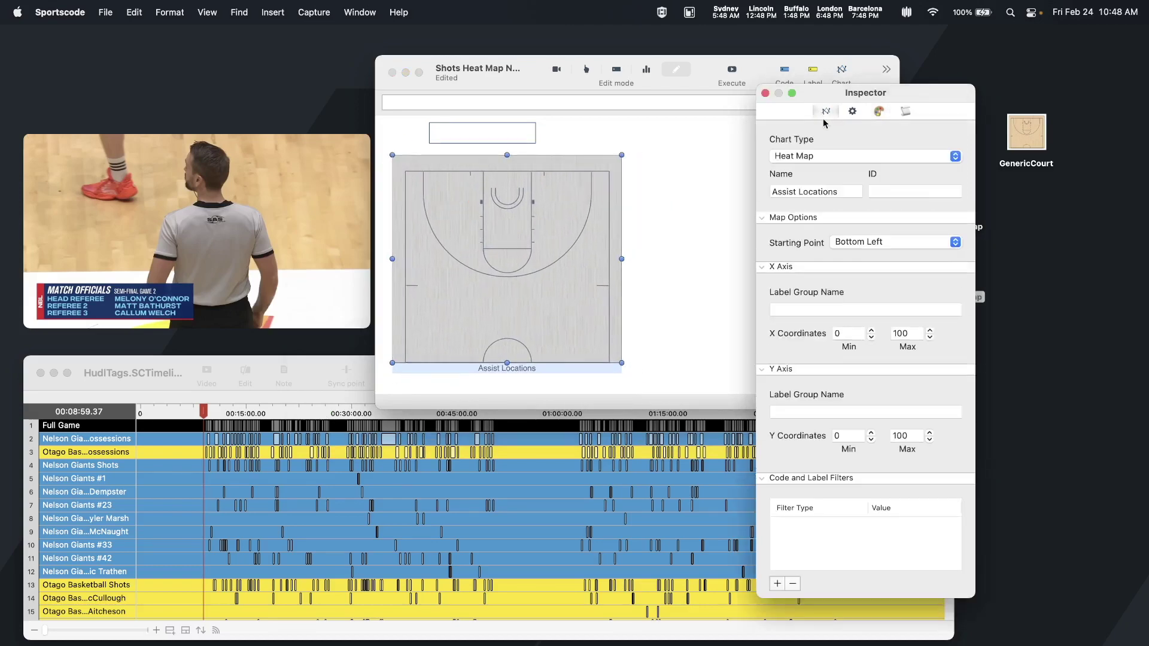
{"action": "left_click", "coordinate": [807, 309]}
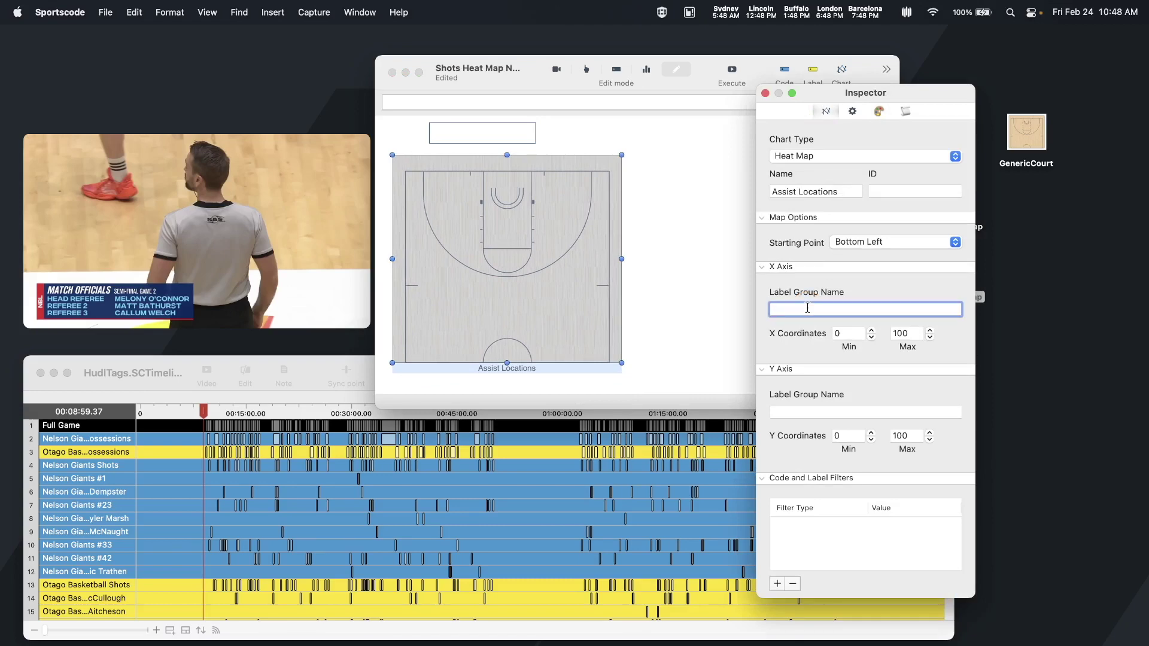
{"action": "type", "text": "X_Assists"}
{"action": "left_click", "coordinate": [798, 413]}
{"action": "left_click", "coordinate": [815, 309]}
{"action": "key", "text": "BackSpace"}
{"action": "left_click", "coordinate": [793, 408]}
{"action": "type", "text": "Y_Assist"}
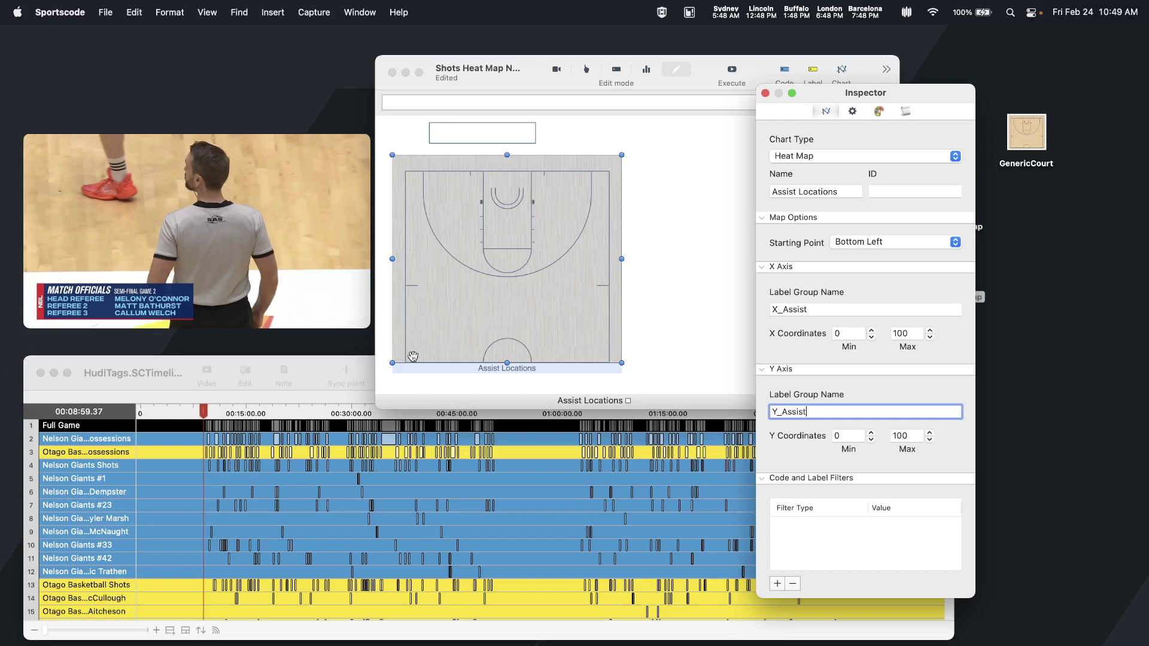
Set the maximum X and Y coordinates of the heat map to 60
{"action": "left_click", "coordinate": [908, 335]}
{"action": "key", "text": "BackSpace"}
{"action": "key", "text": "BackSpace"}
{"action": "key", "text": "BackSpace"}
{"action": "type", "text": "60"}
{"action": "key", "text": "Return"}
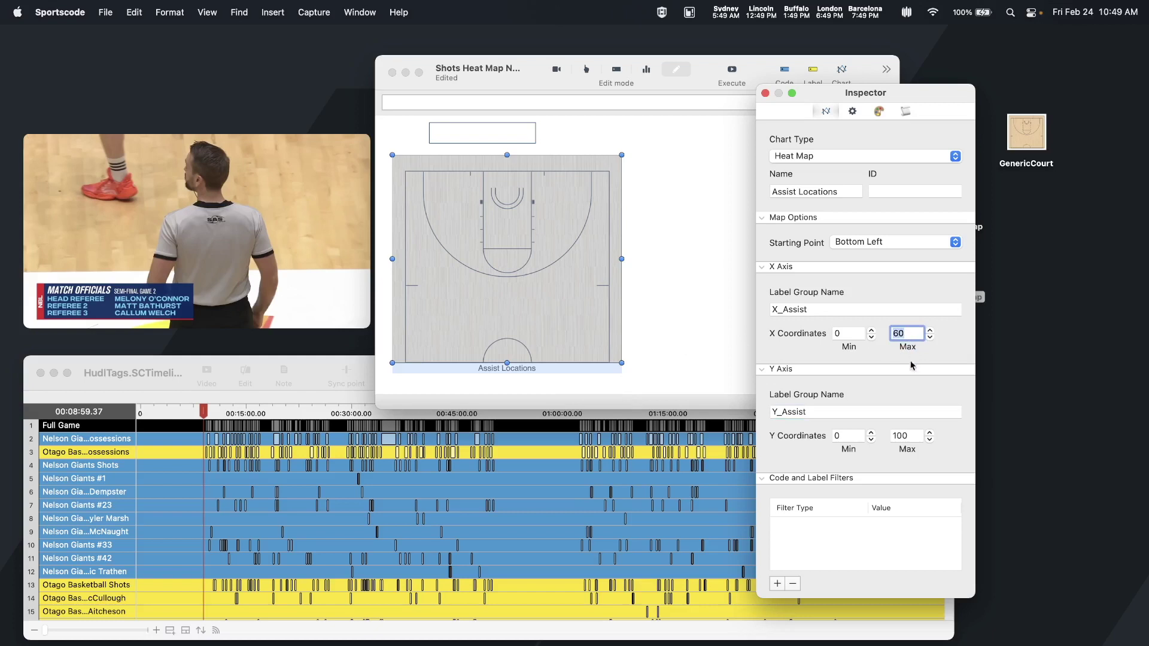
{"action": "left_click", "coordinate": [906, 435]}
{"action": "key", "text": "BackSpace"}
{"action": "key", "text": "BackSpace"}
{"action": "key", "text": "BackSpace"}
{"action": "type", "text": "60"}
{"action": "key", "text": "Return"}
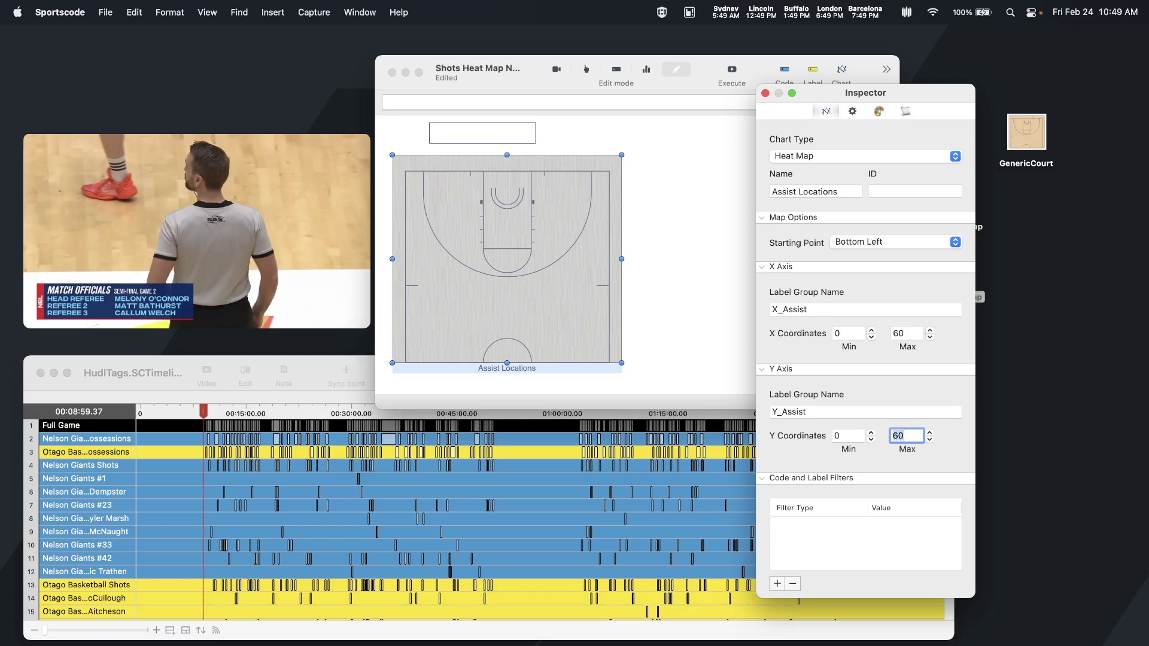
Set the heat map's size to 30 columns and 30 rows
{"action": "left_click", "coordinate": [848, 116]}
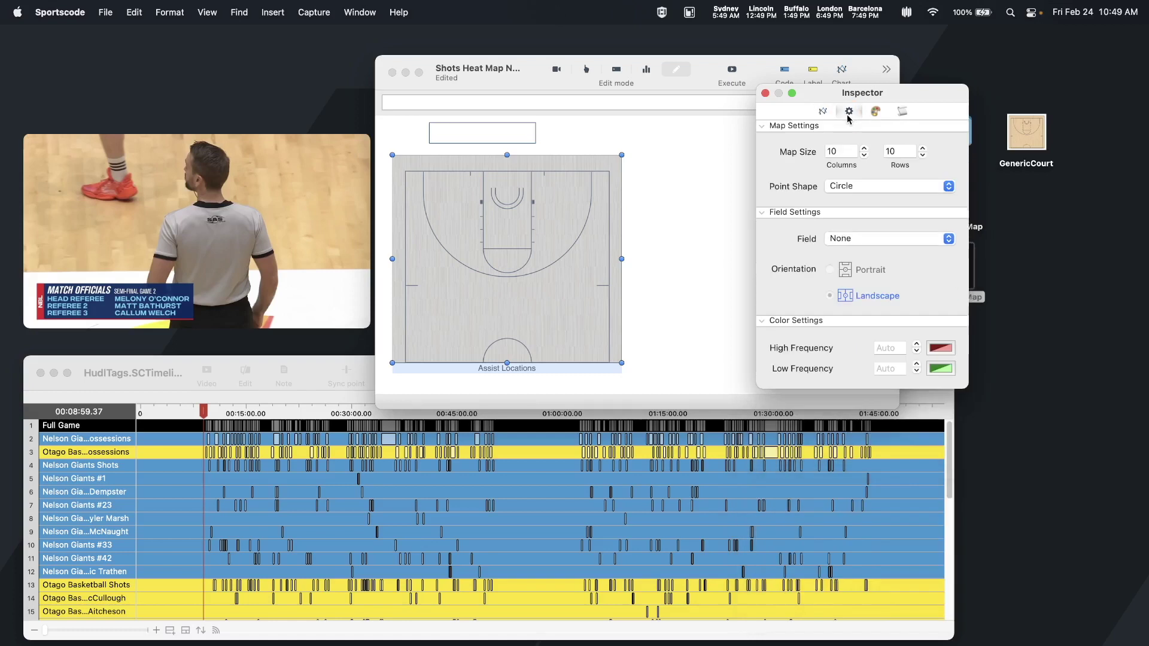
{"action": "double_click", "coordinate": [850, 155]}
{"action": "key", "text": "BackSpace"}
{"action": "type", "text": "30"}
{"action": "double_click", "coordinate": [907, 157]}
{"action": "key", "text": "BackSpace"}
{"action": "type", "text": "30"}
{"action": "key", "text": "Return"}
Set the heat map's point shape to Square and review the high and low frequency colors
{"action": "left_click", "coordinate": [844, 186]}
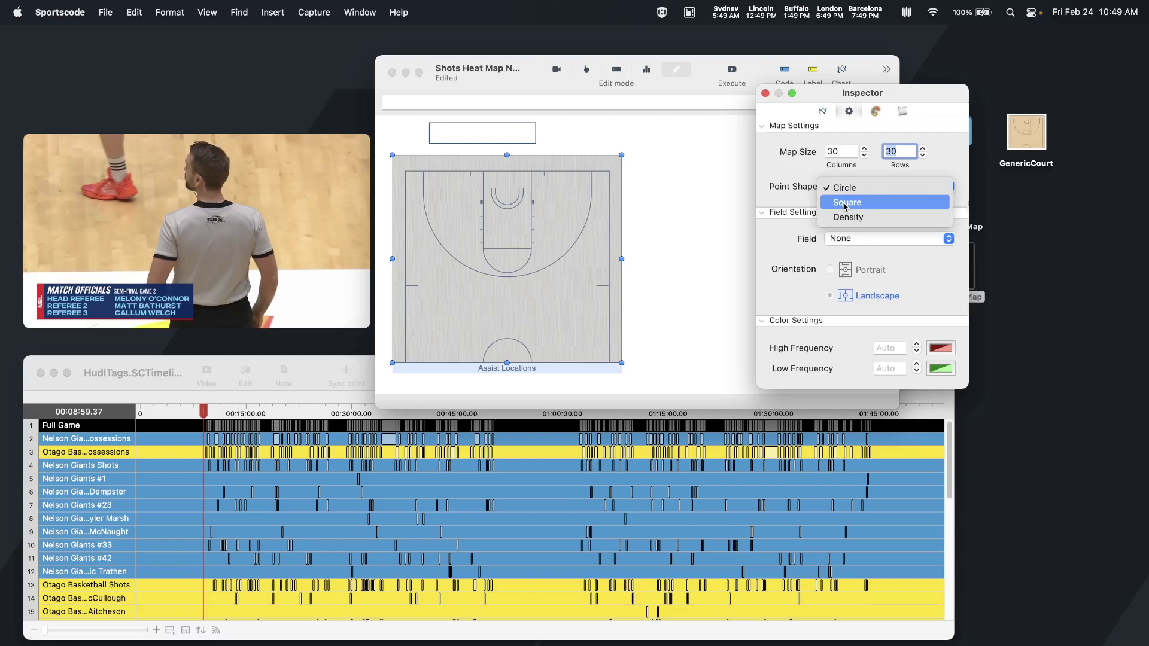
{"action": "left_click", "coordinate": [845, 204]}
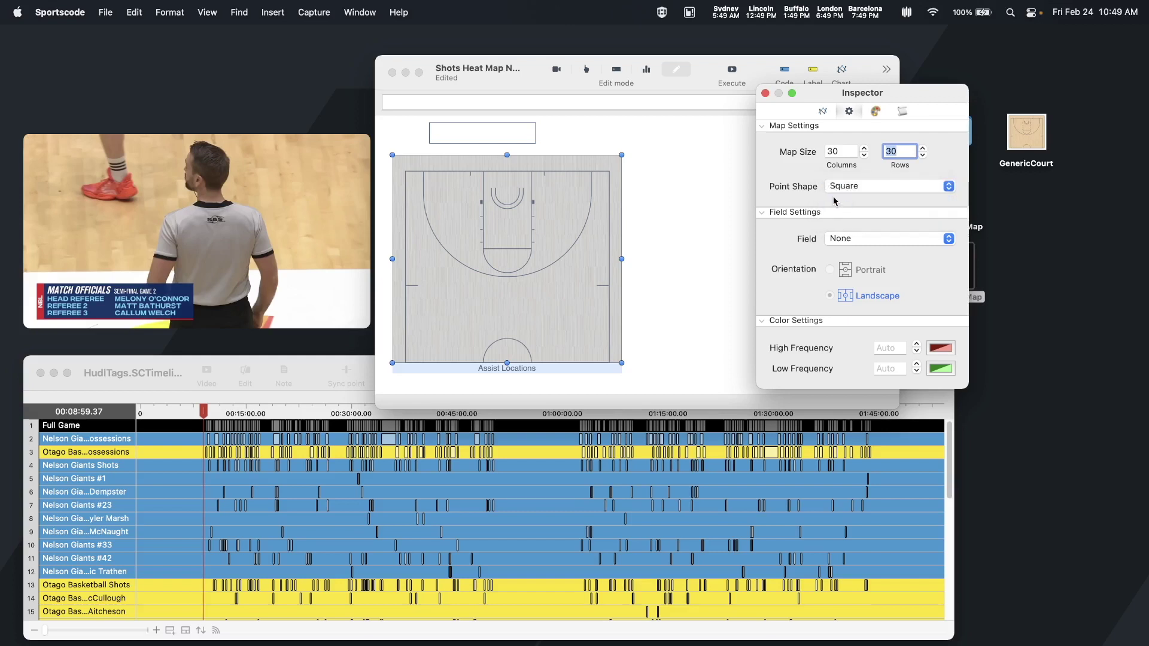
{"action": "left_click", "coordinate": [939, 353]}
{"action": "left_click", "coordinate": [941, 369]}
Add a Label ID Filter with the value location to the Assist Locations heat map, checking it against the empty button's ID
{"action": "left_click", "coordinate": [824, 113]}
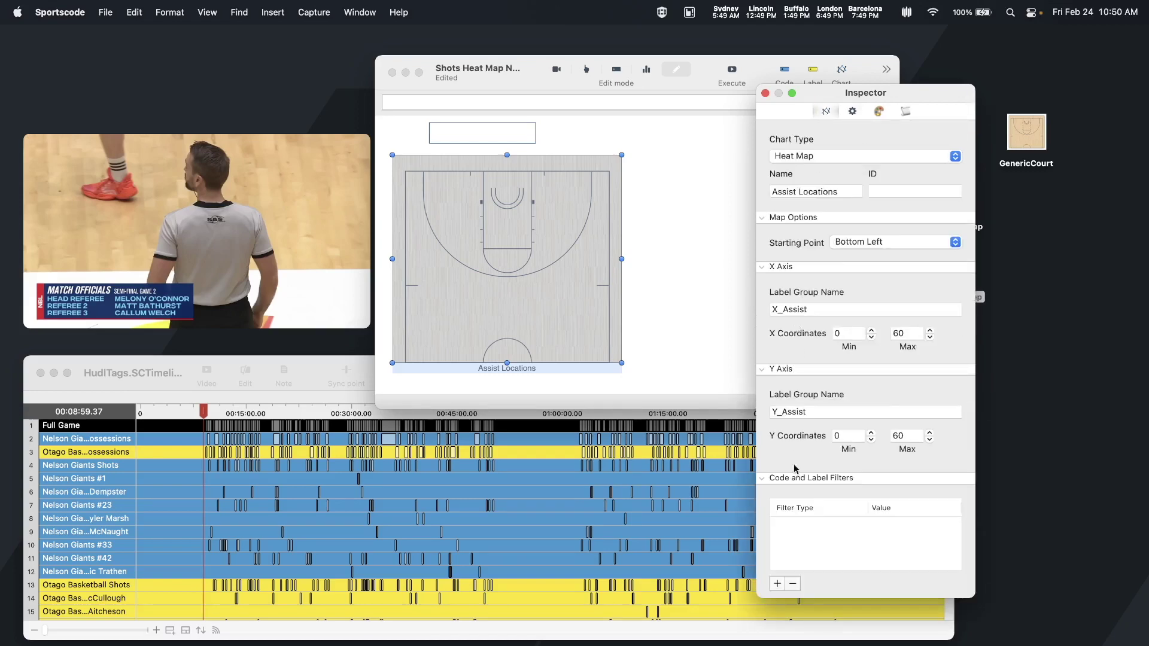
{"action": "left_click", "coordinate": [776, 584]}
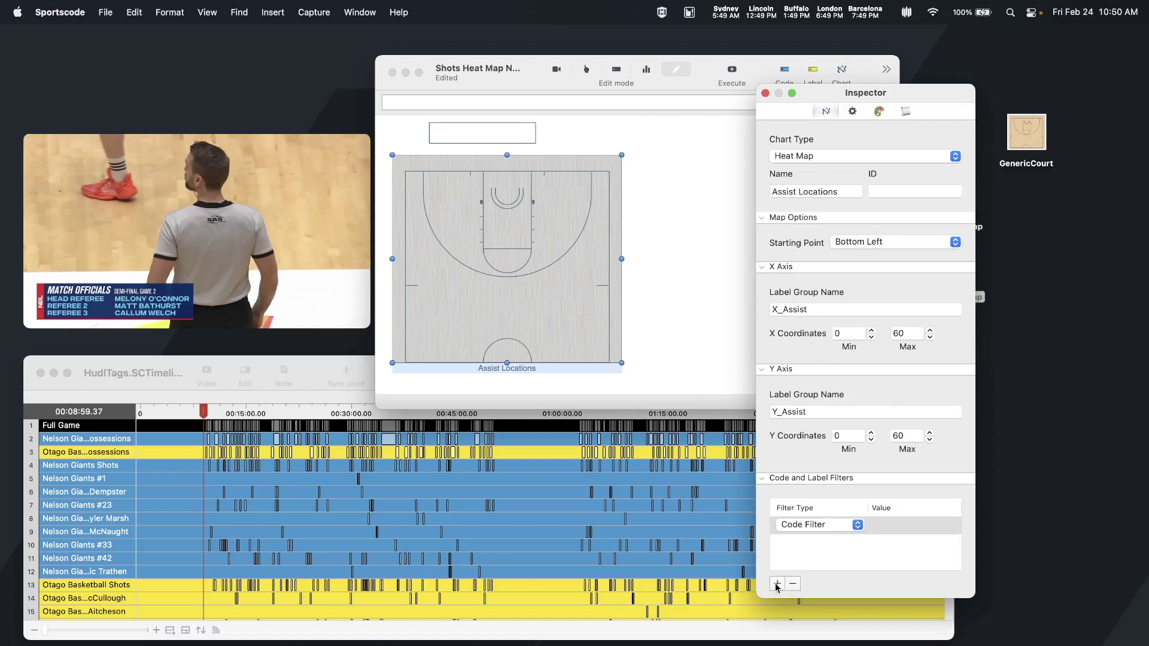
{"action": "left_click", "coordinate": [811, 526]}
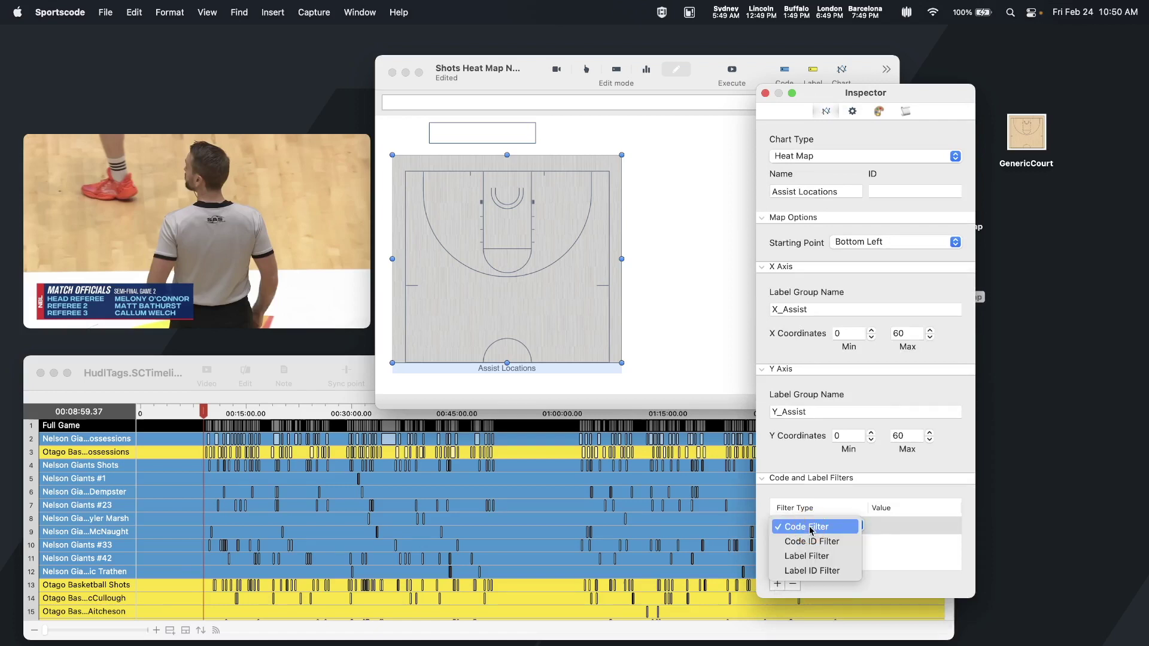
{"action": "left_click", "coordinate": [812, 572]}
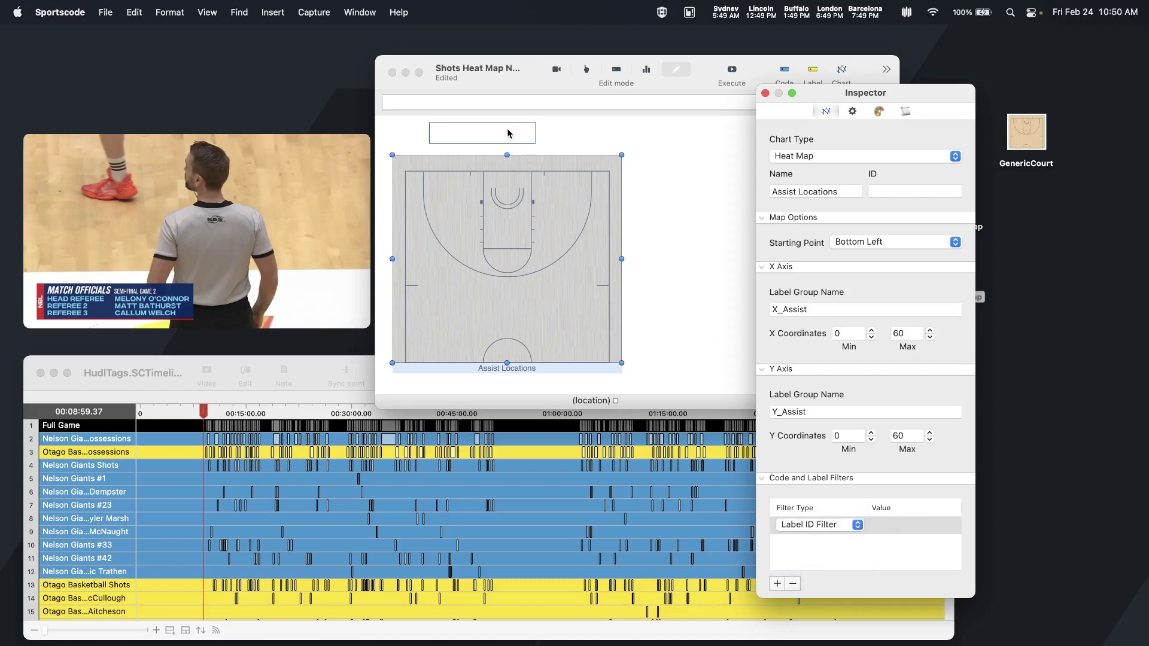
{"action": "left_click", "coordinate": [508, 133]}
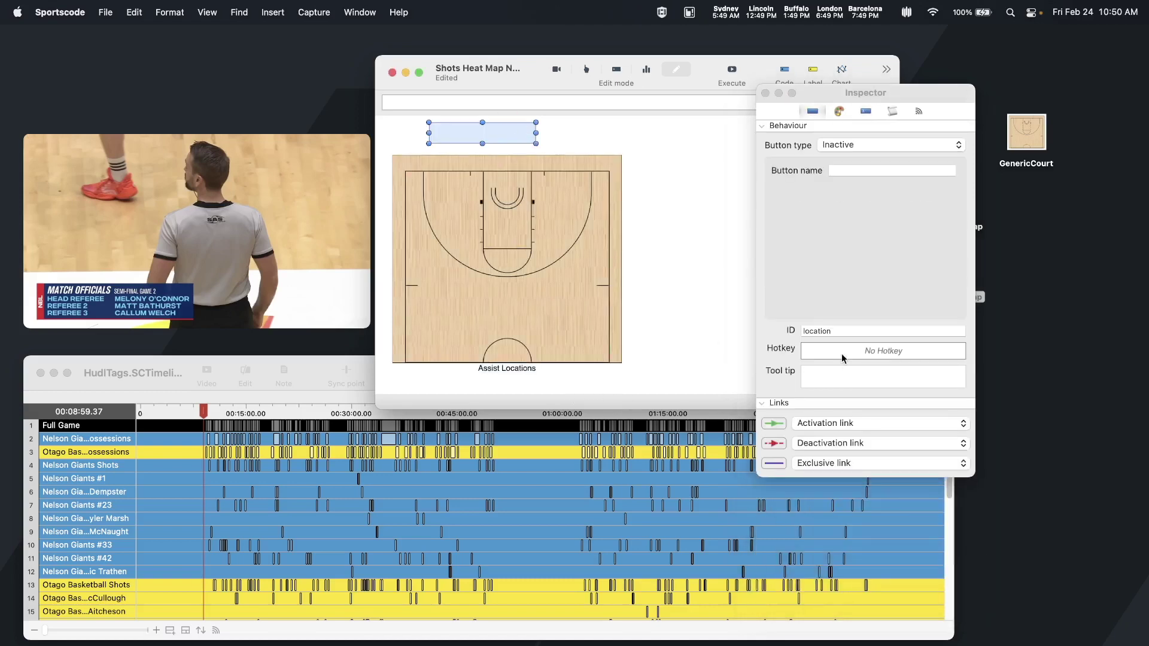
{"action": "left_click", "coordinate": [546, 256]}
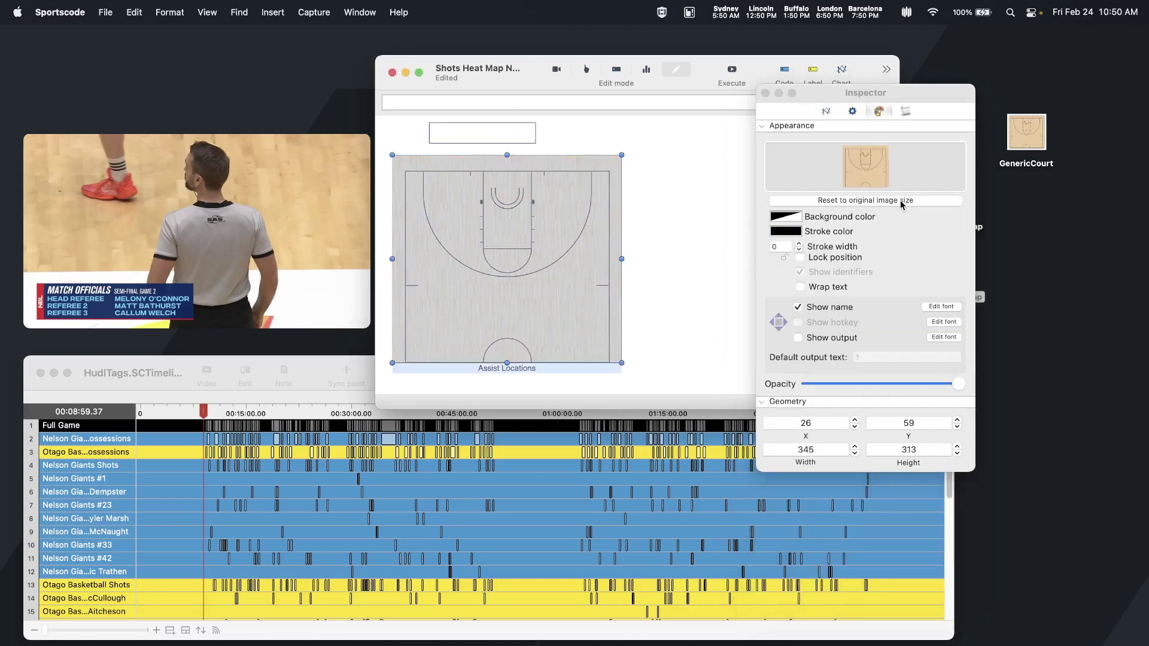
{"action": "left_click", "coordinate": [825, 111]}
{"action": "double_click", "coordinate": [897, 524]}
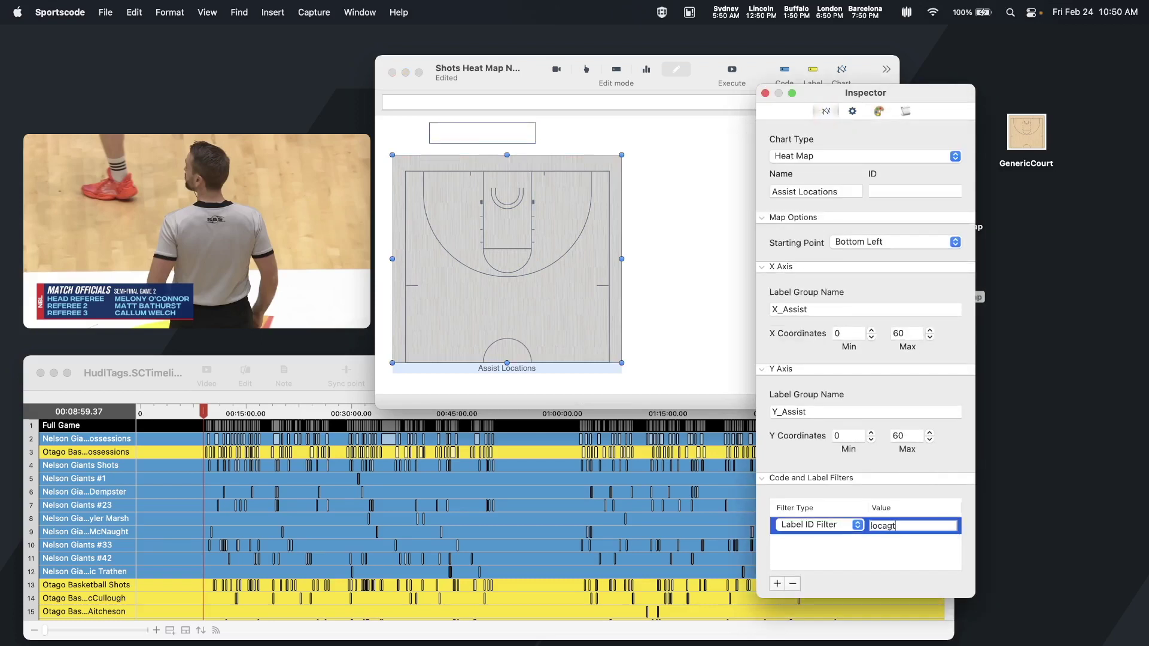
{"action": "type", "text": "location"}
{"action": "key", "text": "Return"}
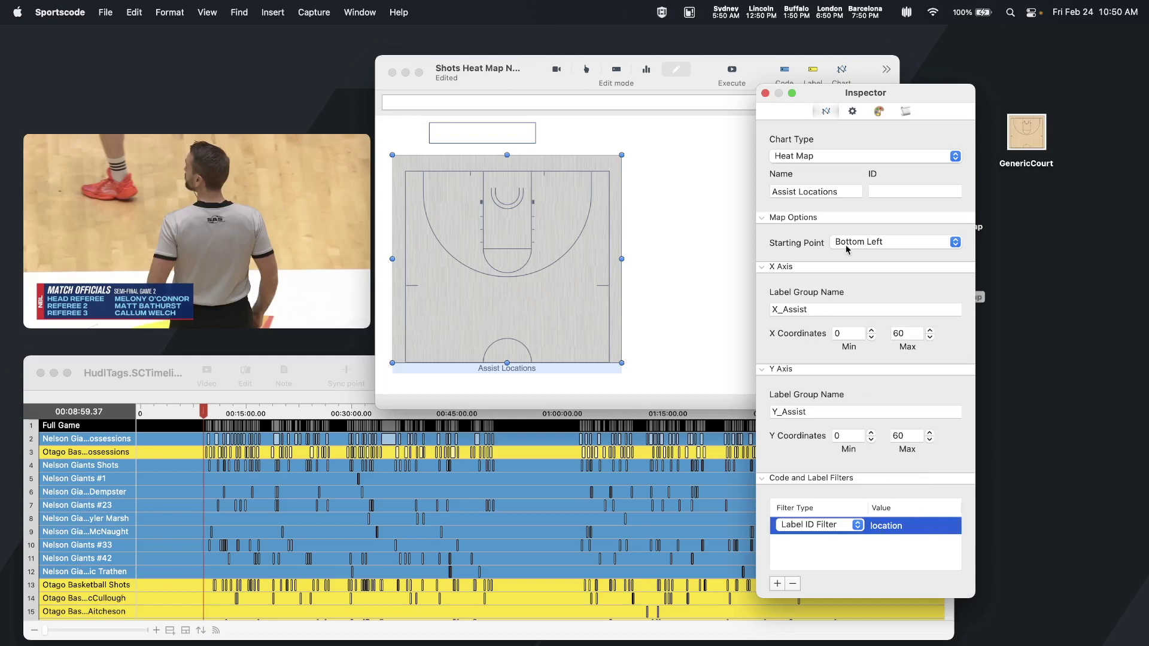
{"action": "left_click", "coordinate": [765, 93]}
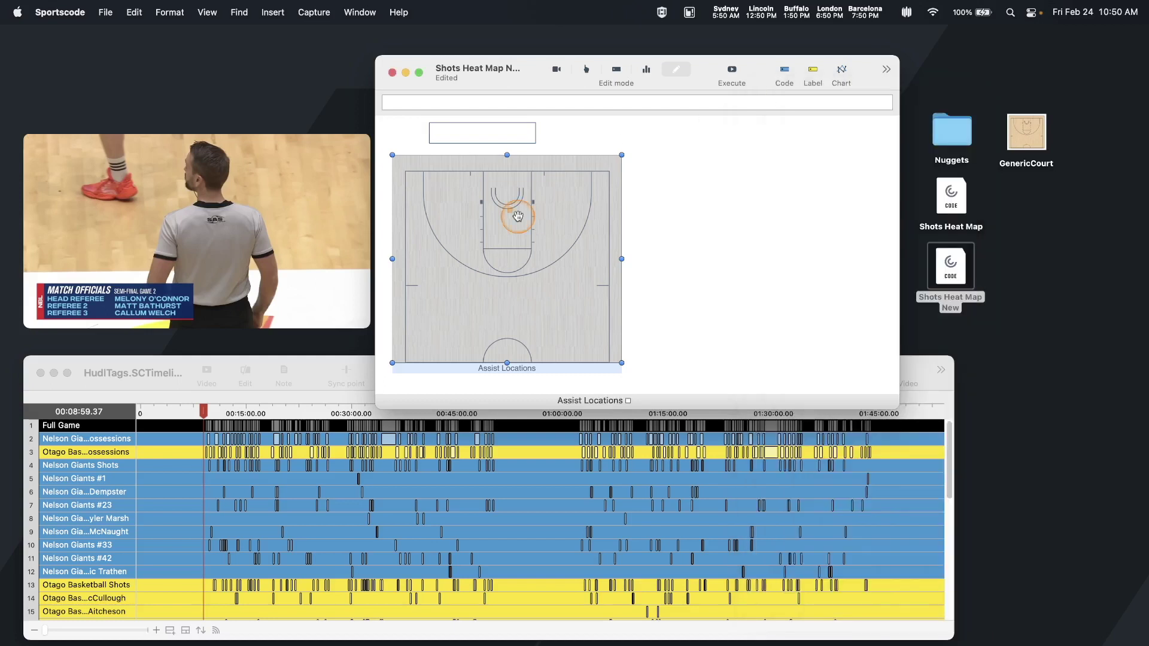
Duplicate the Assist Locations heat map beside the original and name the copy Rebound Locations
{"action": "key", "text": "super+d"}
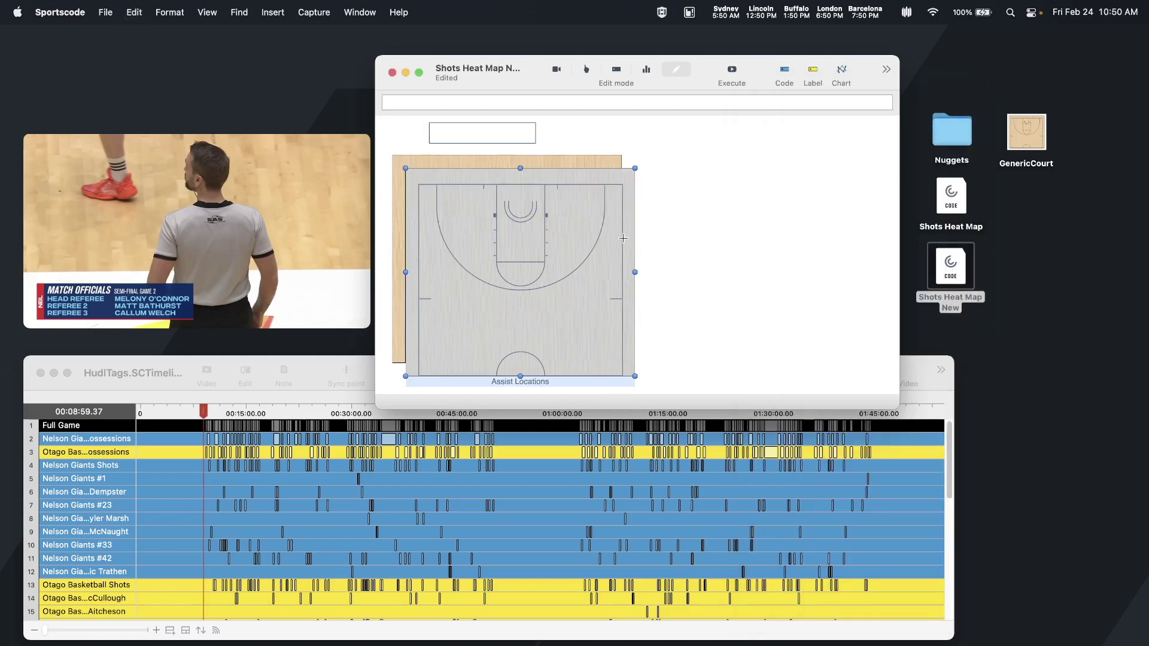
{"action": "left_click_drag", "start_coordinate": [559, 243], "coordinate": [796, 230]}
{"action": "double_click", "coordinate": [772, 226]}
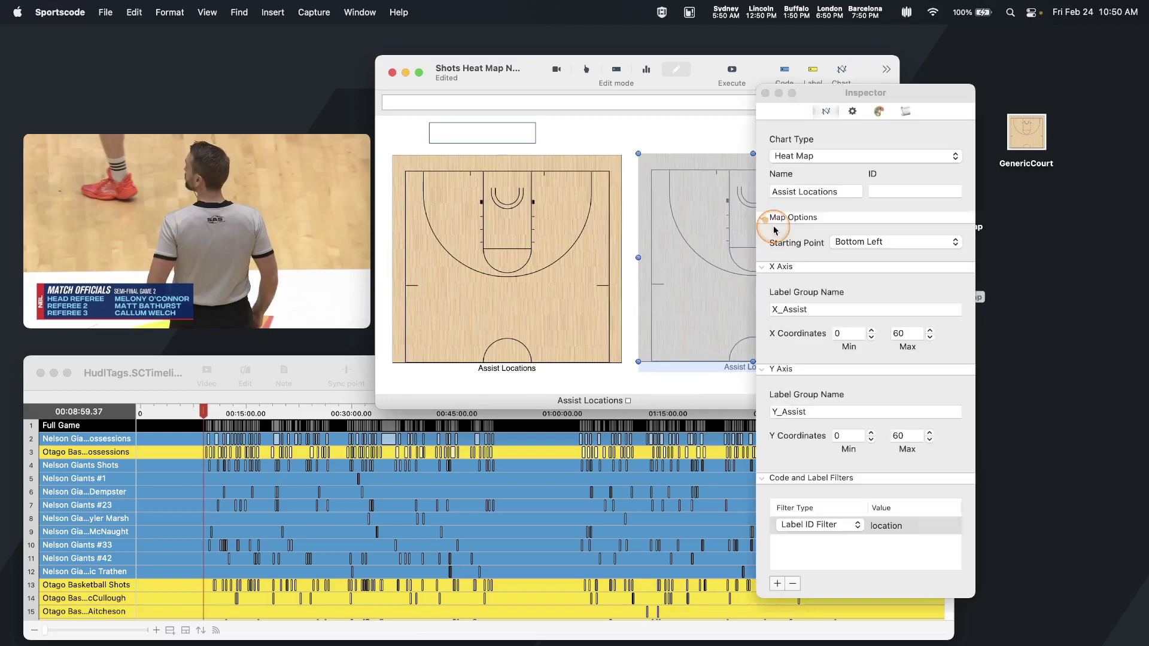
{"action": "double_click", "coordinate": [787, 192]}
{"action": "type", "text": "Rebound"}
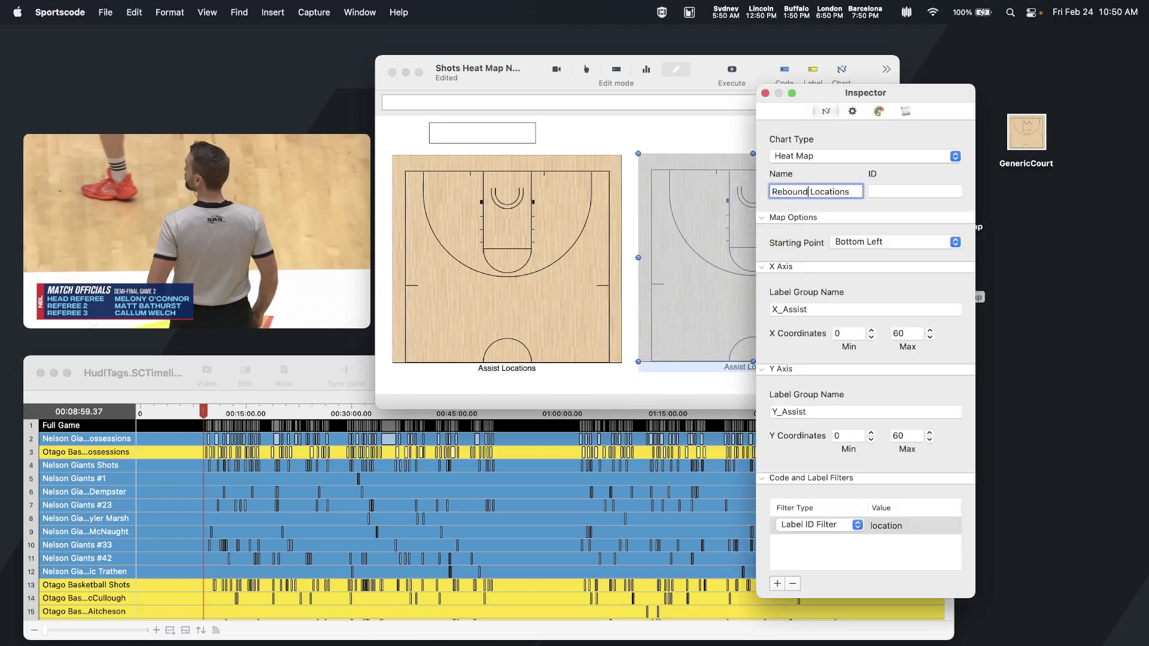
{"action": "left_click", "coordinate": [828, 95]}
{"action": "left_click_drag", "start_coordinate": [827, 99], "coordinate": [922, 100]}
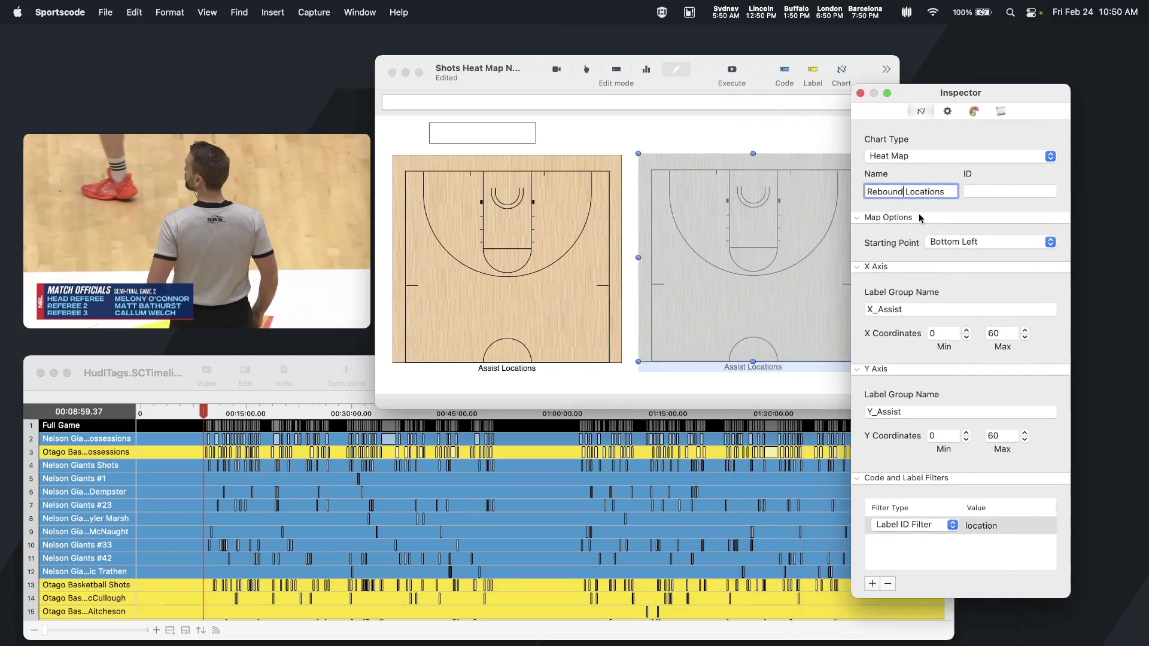
{"action": "key", "text": "Return"}
Set the Rebound Locations heat map's X axis label group name to X_Rebound and its Y axis label group name to Y_Rebound
{"action": "left_click", "coordinate": [913, 309]}
{"action": "key", "text": "BackSpace"}
{"action": "key", "text": "BackSpace"}
{"action": "key", "text": "BackSpace"}
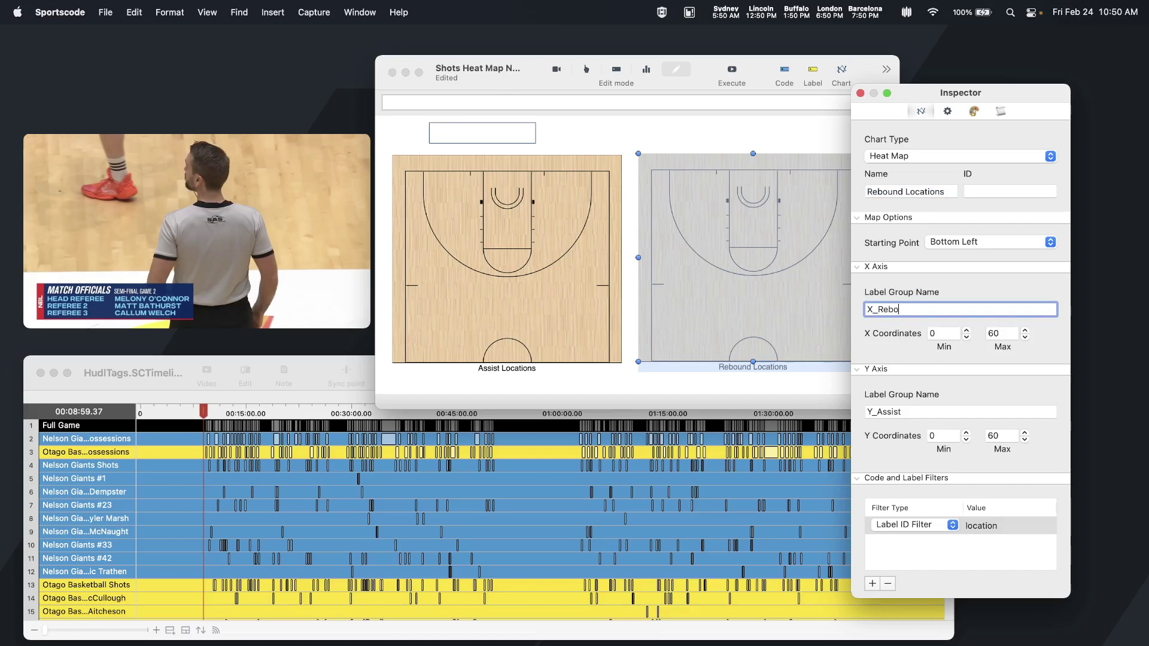
{"action": "type", "text": "Rebound"}
{"action": "left_click", "coordinate": [914, 411]}
{"action": "key", "text": "BackSpace"}
{"action": "key", "text": "BackSpace"}
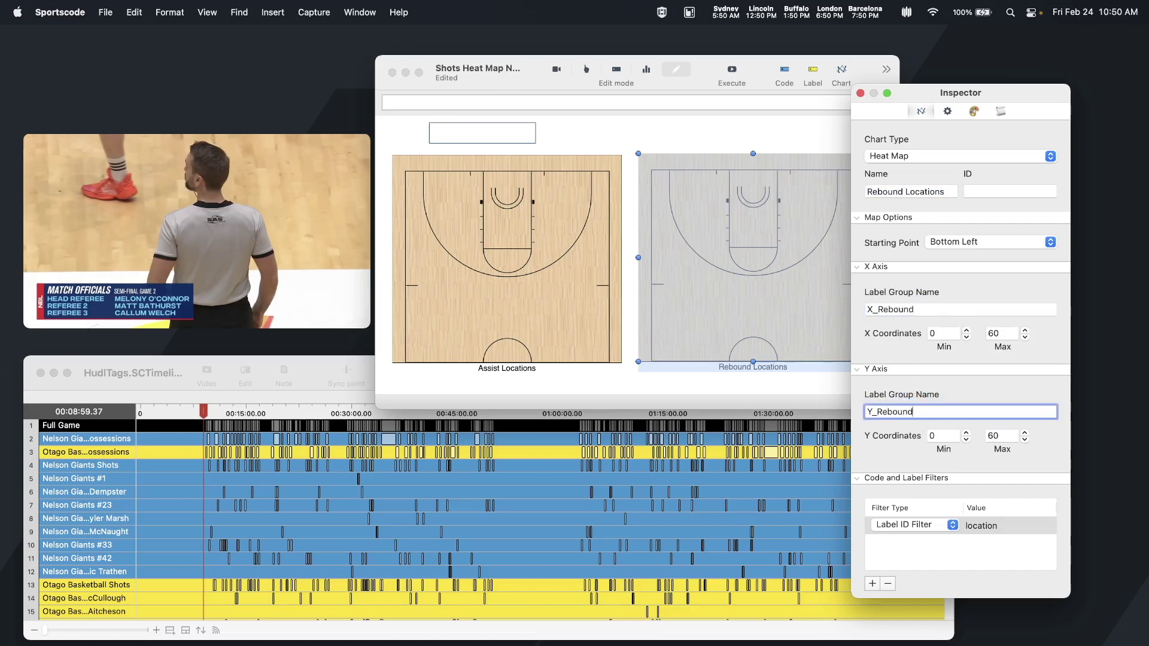
{"action": "left_click", "coordinate": [860, 94]}
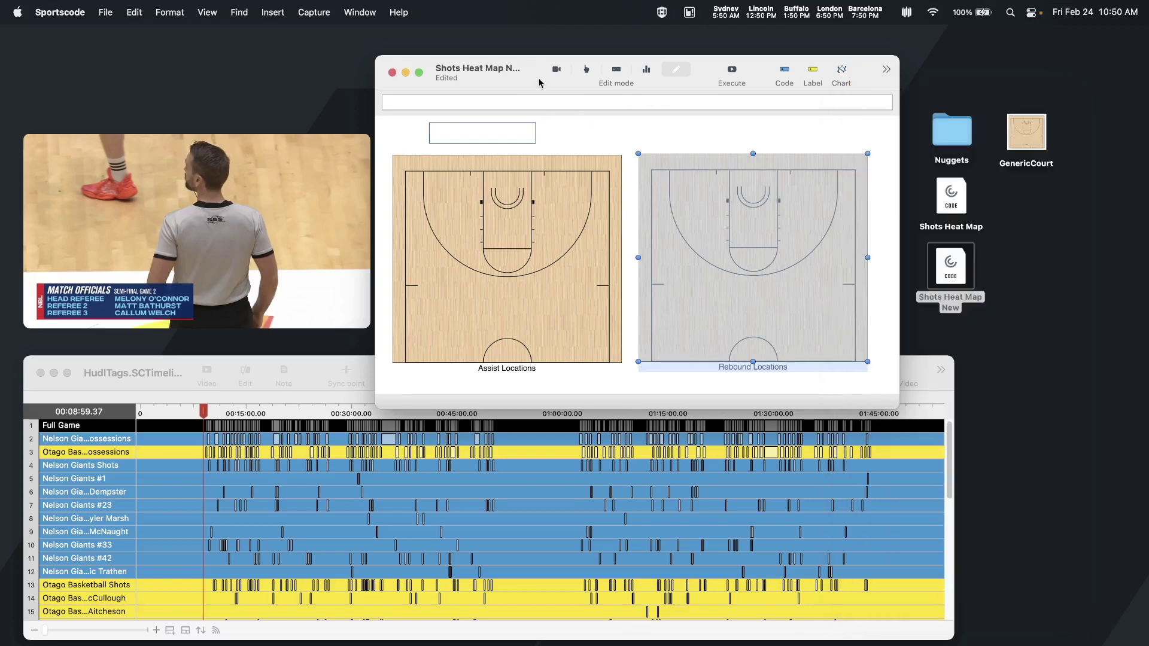
Put the code window in Label mode, and widen the timeline's row names to select the Otago Basketball Shots row
{"action": "left_click", "coordinate": [616, 70]}
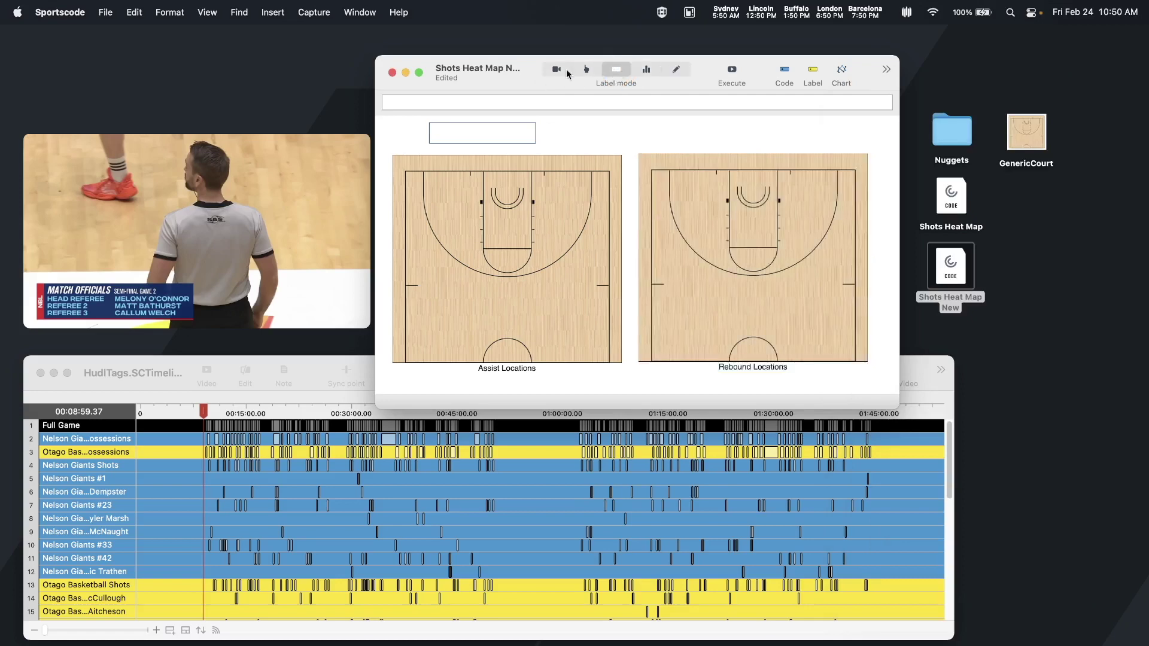
{"action": "left_click", "coordinate": [138, 413]}
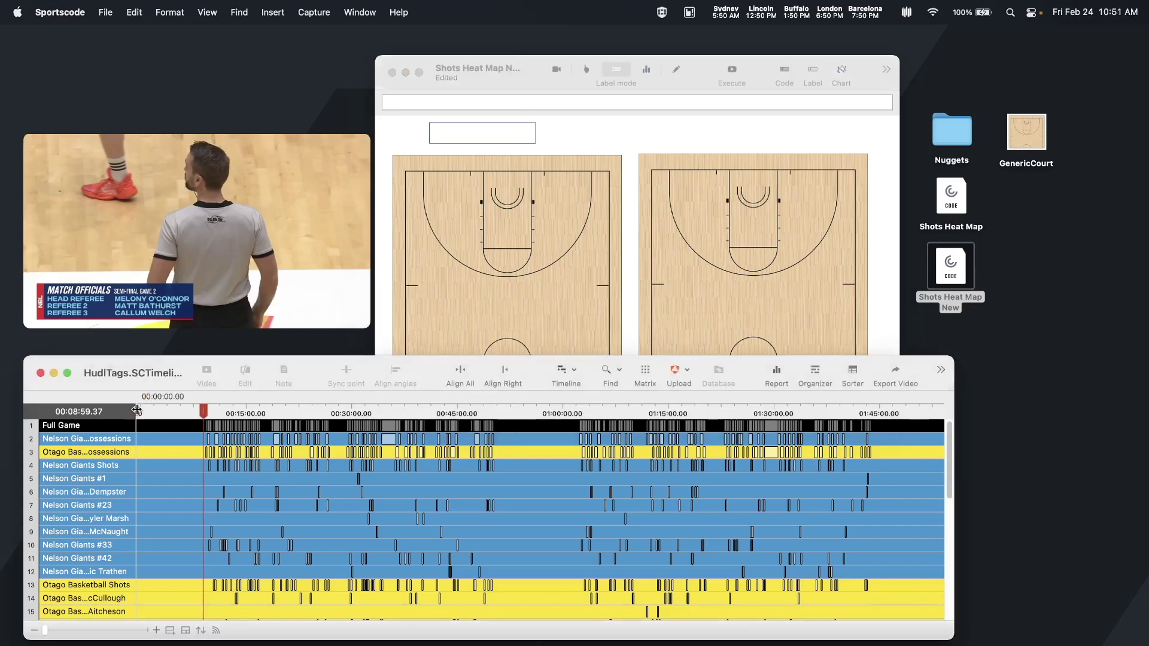
{"action": "left_click_drag", "start_coordinate": [136, 411], "coordinate": [165, 411]}
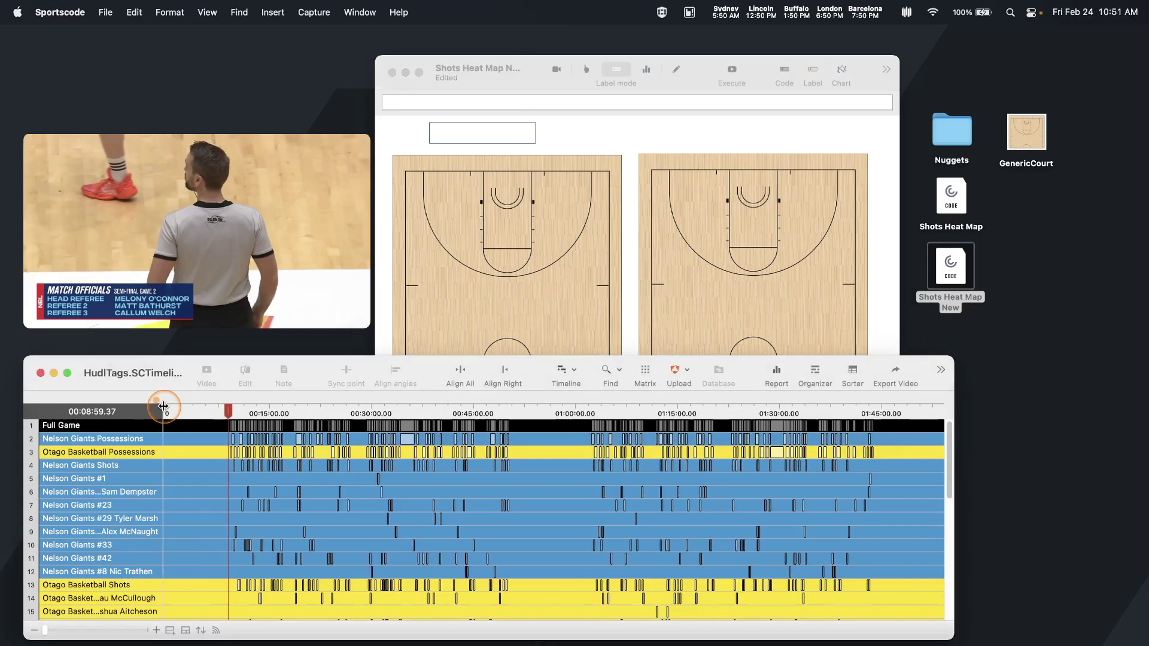
{"action": "left_click", "coordinate": [146, 585]}
Fit the code window above the timeline and enlarge the game video beside it, opening the Angle 1 audio control
{"action": "left_click_drag", "start_coordinate": [528, 74], "coordinate": [643, 45]}
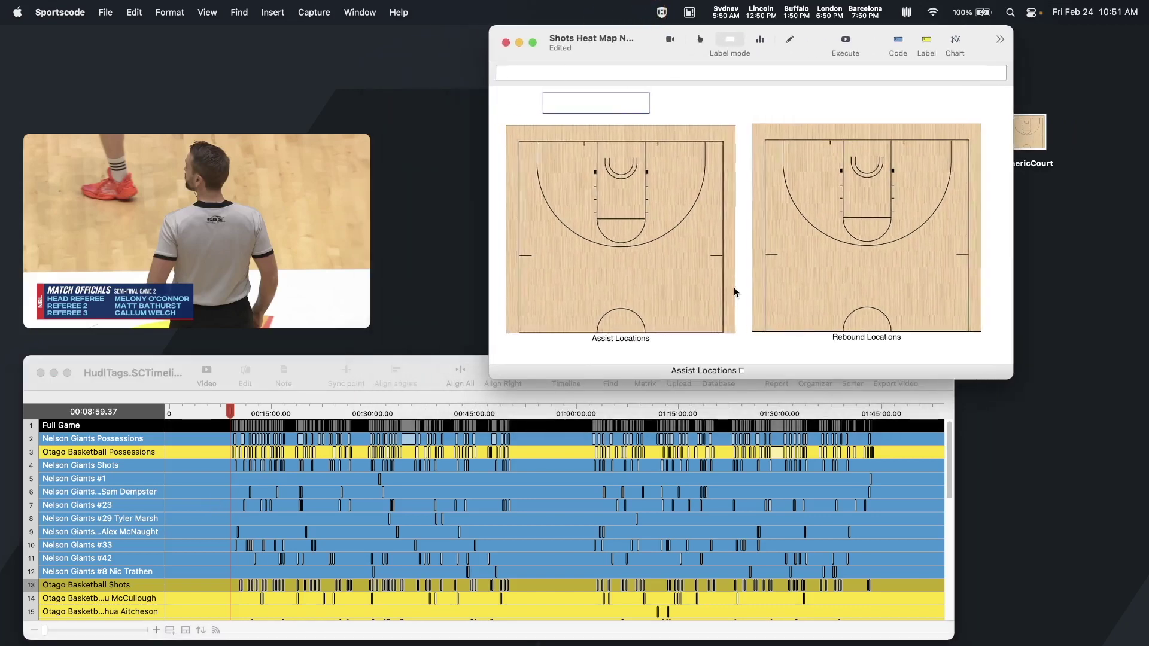
{"action": "left_click_drag", "start_coordinate": [714, 379], "coordinate": [714, 356]}
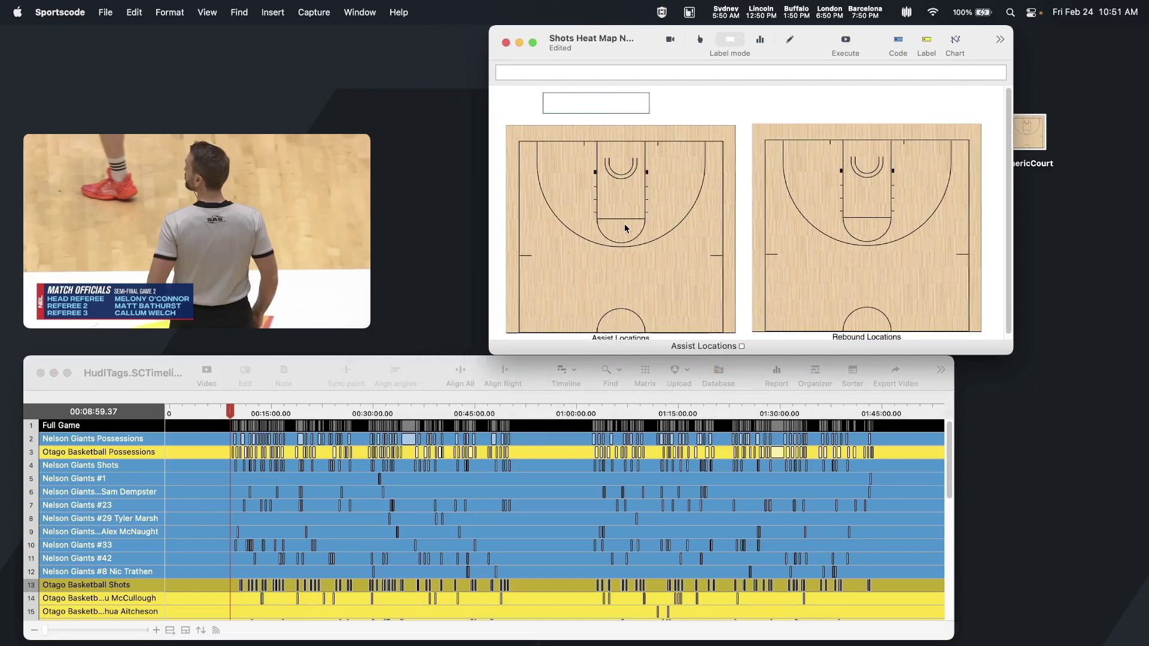
{"action": "key", "text": "Right"}
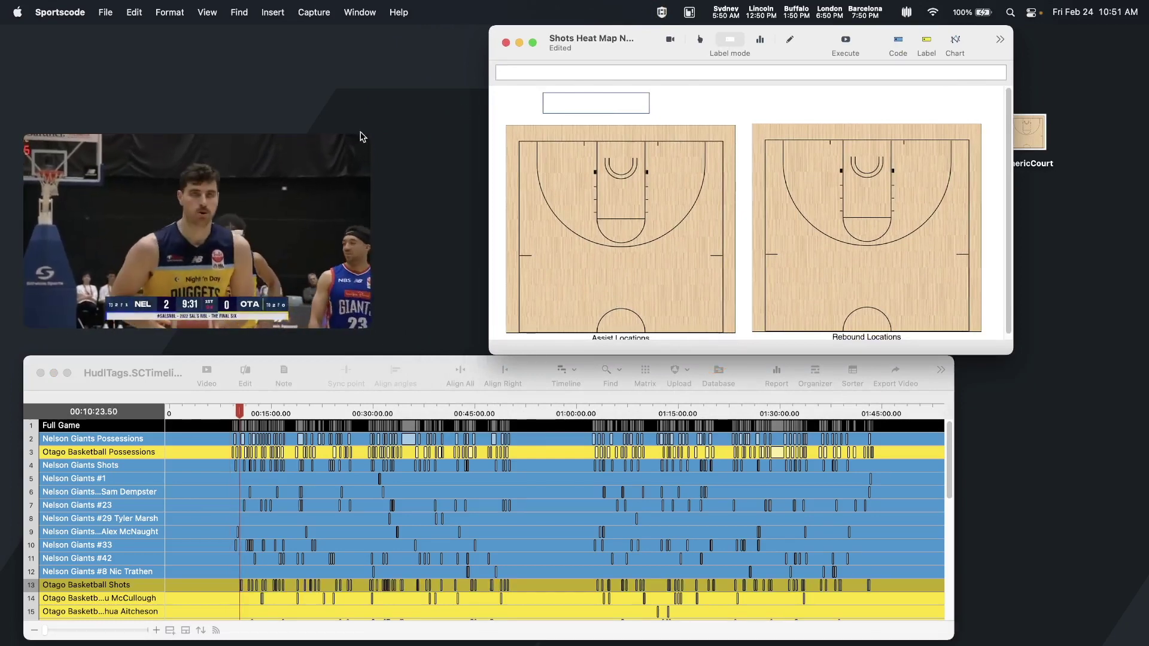
{"action": "left_click", "coordinate": [347, 160]}
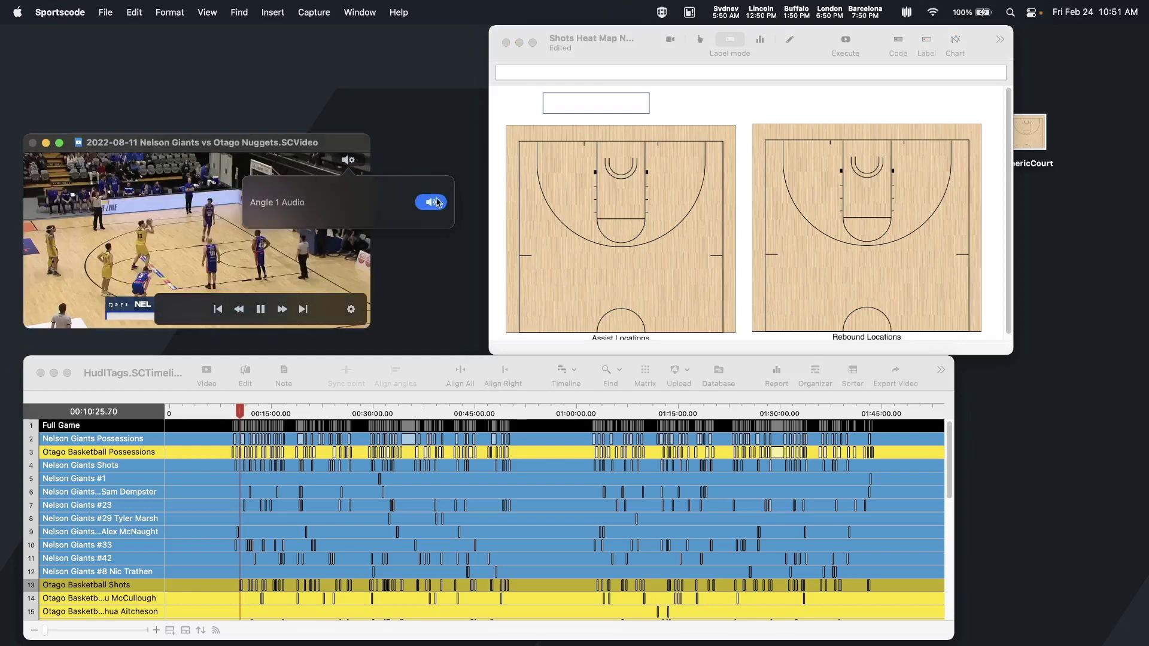
{"action": "left_click_drag", "start_coordinate": [367, 140], "coordinate": [479, 41]}
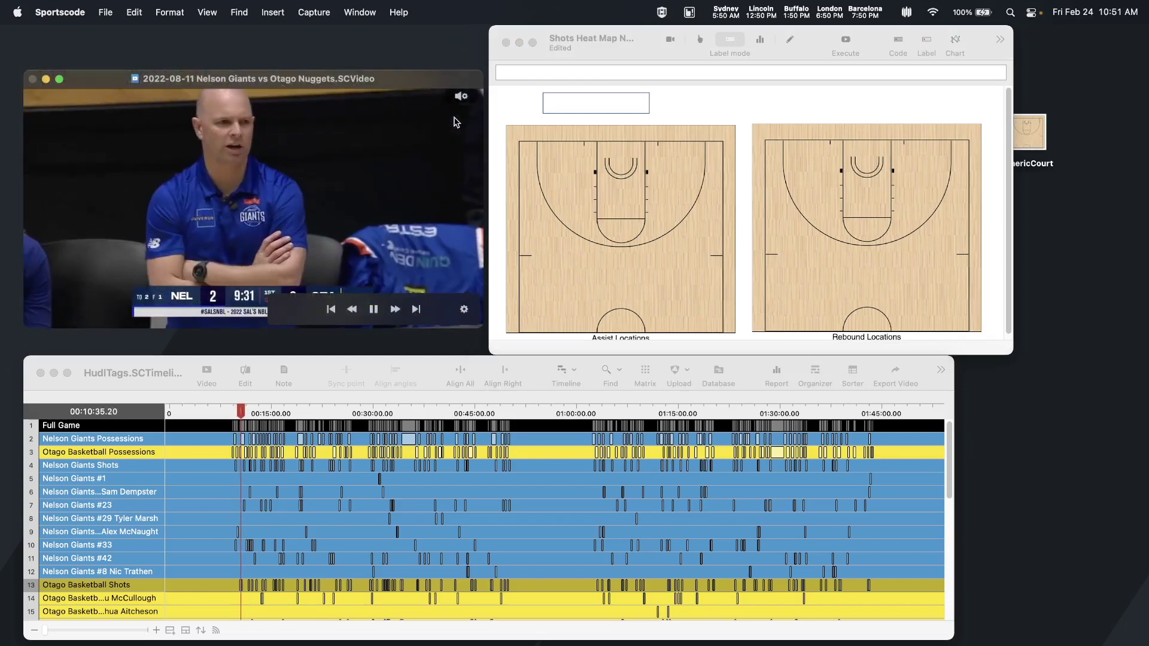
Step through the Otago Basketball Shots instances, marking rebound locations near the basket and inside the arc, and an assist location beyond the arc
{"action": "key", "text": "Right"}
{"action": "key", "text": "Right"}
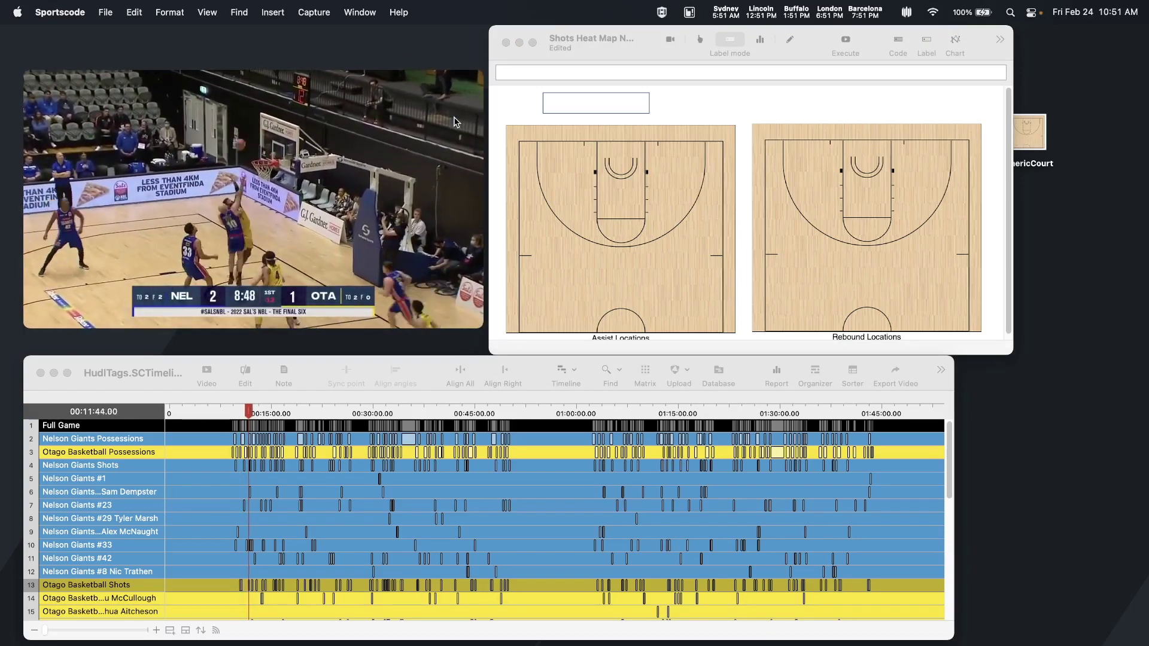
{"action": "left_click", "coordinate": [859, 173]}
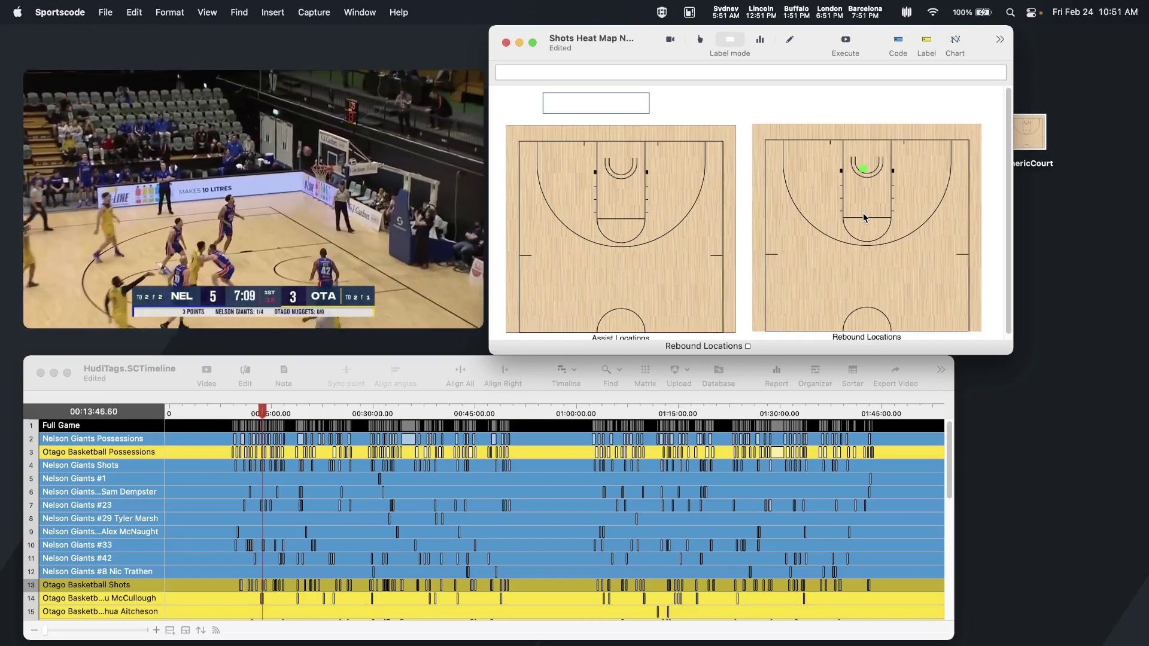
{"action": "left_click", "coordinate": [862, 170]}
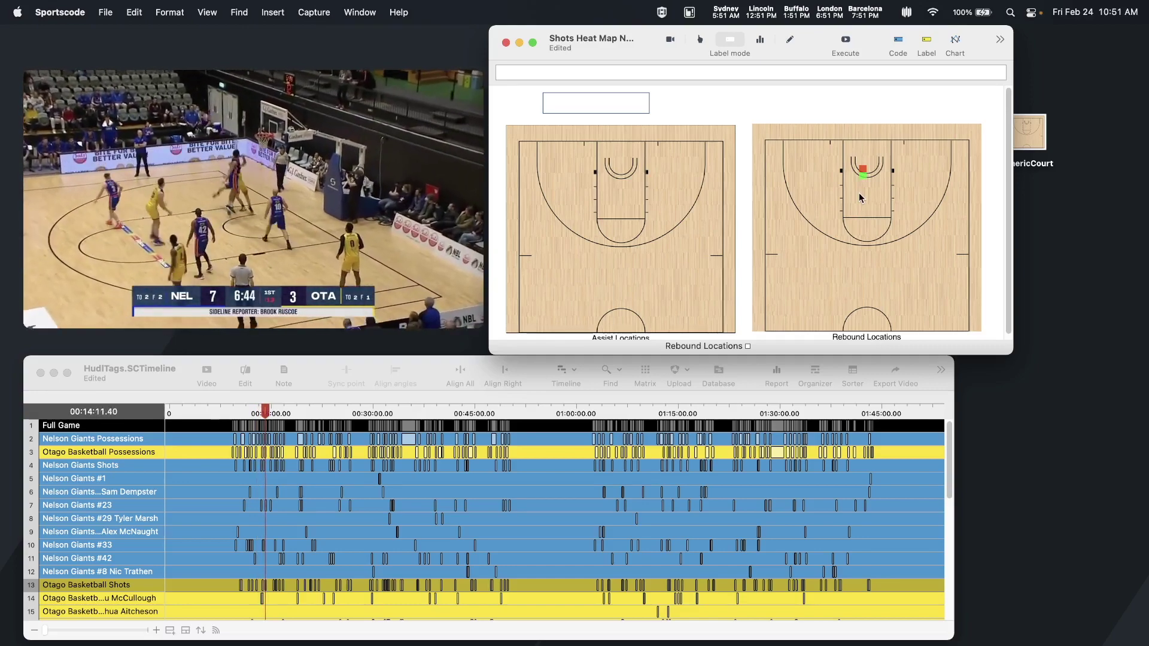
{"action": "left_click", "coordinate": [796, 163]}
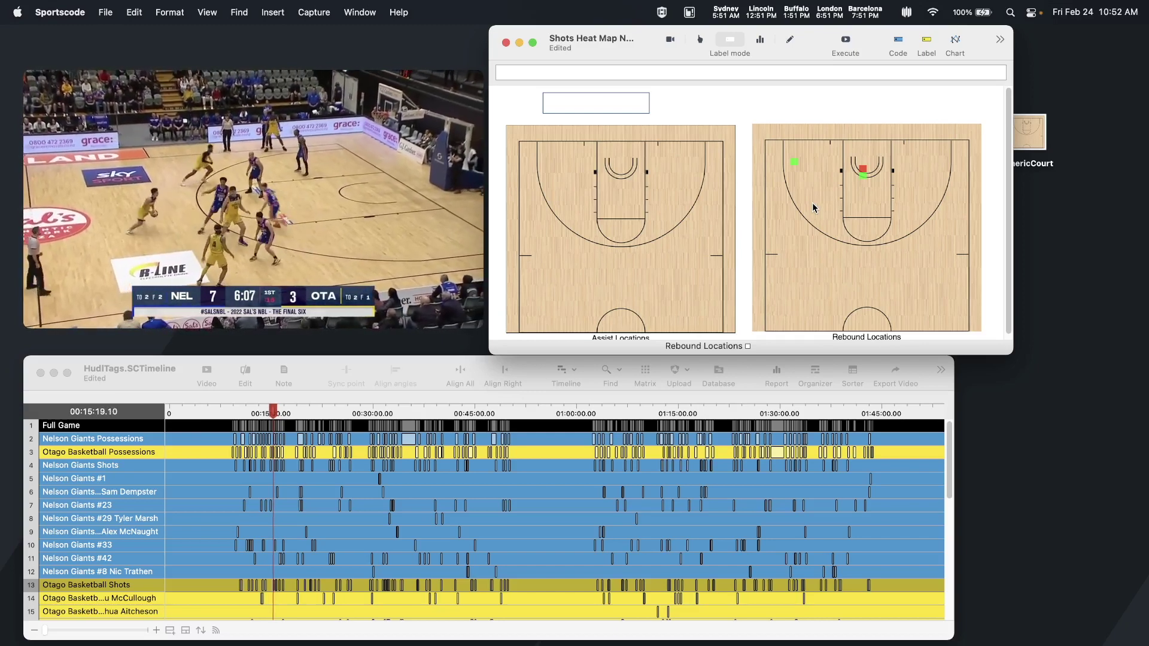
{"action": "left_click", "coordinate": [686, 259]}
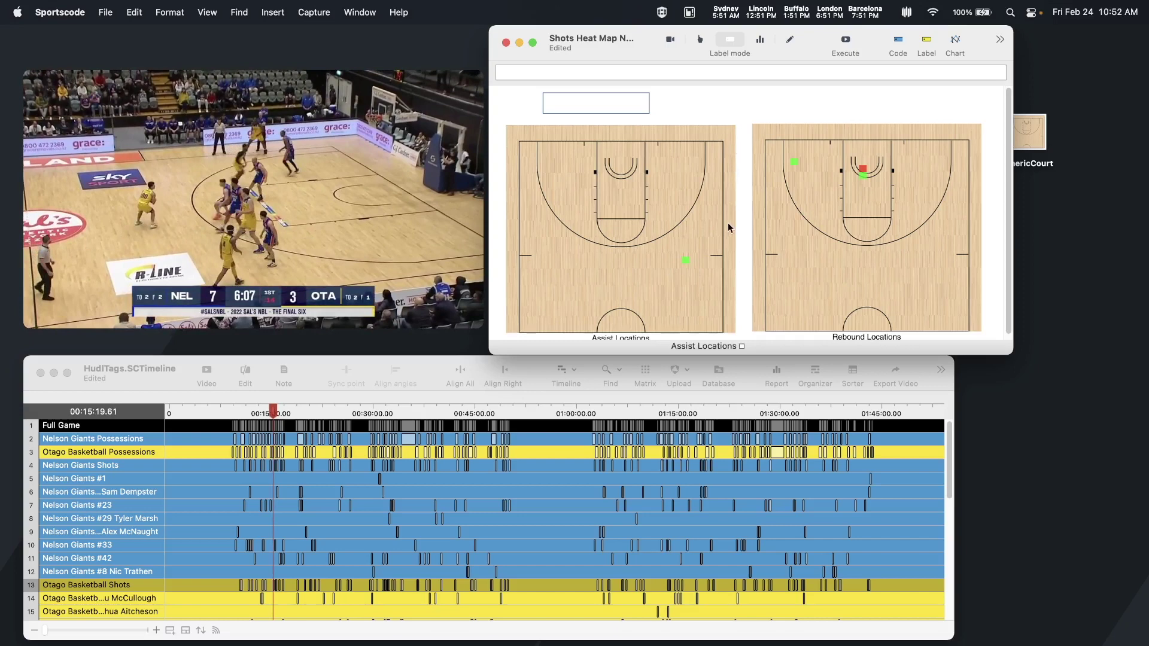
Preview both heat maps in Report mode, and change the Rebound Locations map's point shape to Density
{"action": "left_click", "coordinate": [762, 40]}
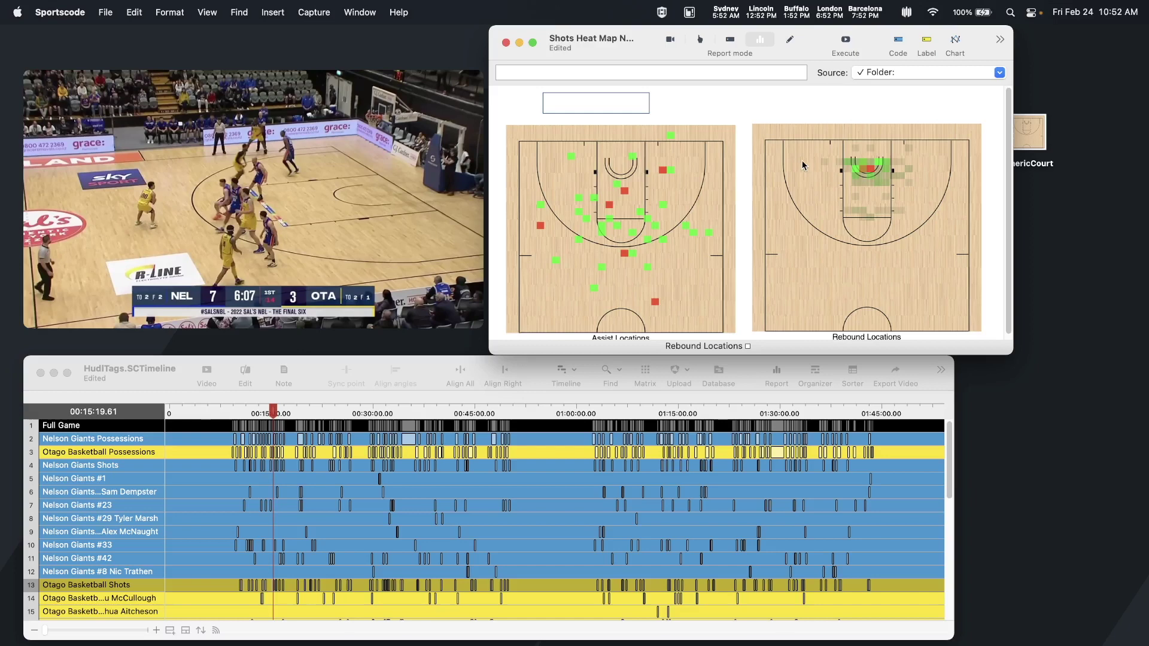
{"action": "left_click", "coordinate": [790, 39]}
{"action": "double_click", "coordinate": [885, 138]}
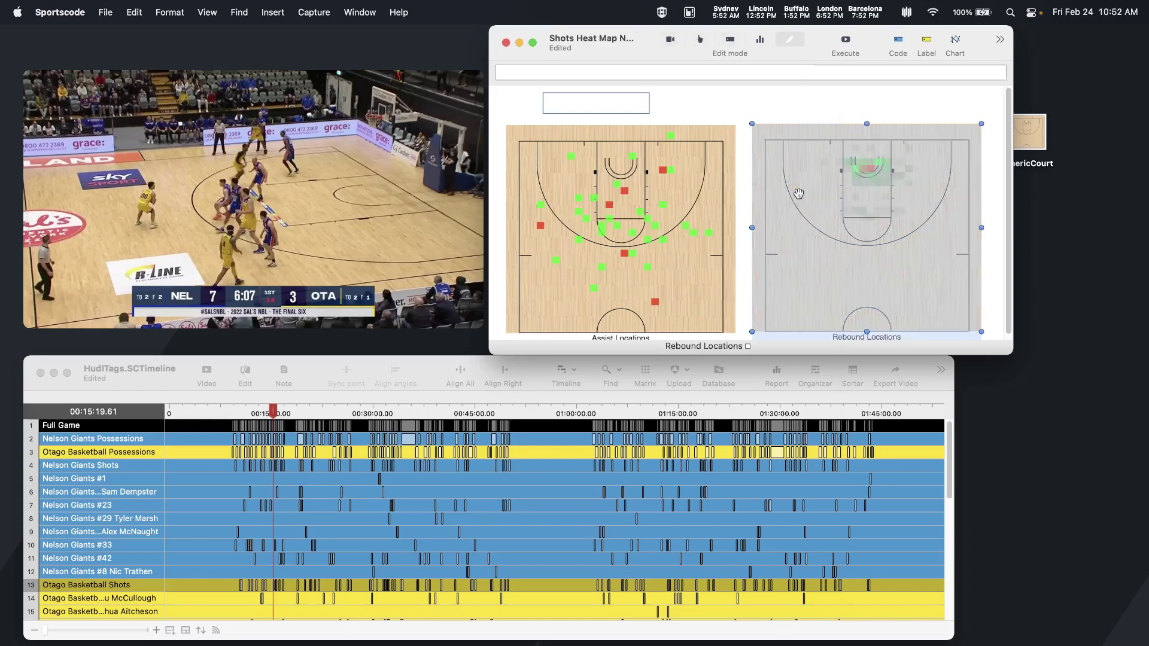
{"action": "left_click_drag", "start_coordinate": [897, 91], "coordinate": [256, 70]}
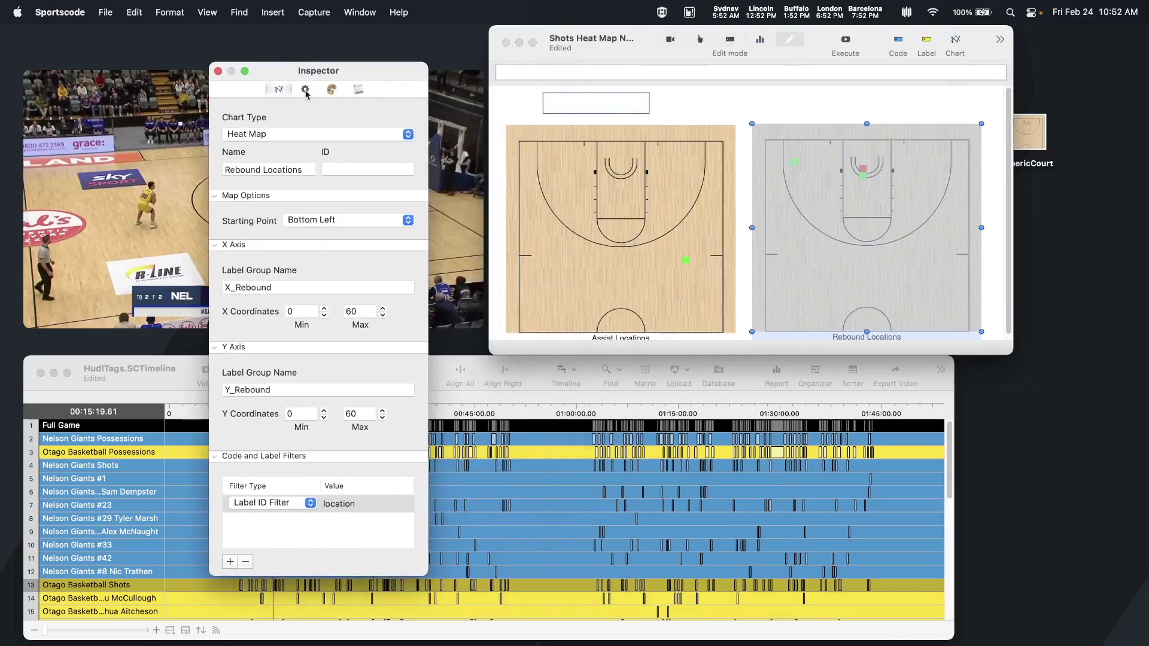
{"action": "left_click", "coordinate": [305, 89]}
{"action": "left_click", "coordinate": [296, 165]}
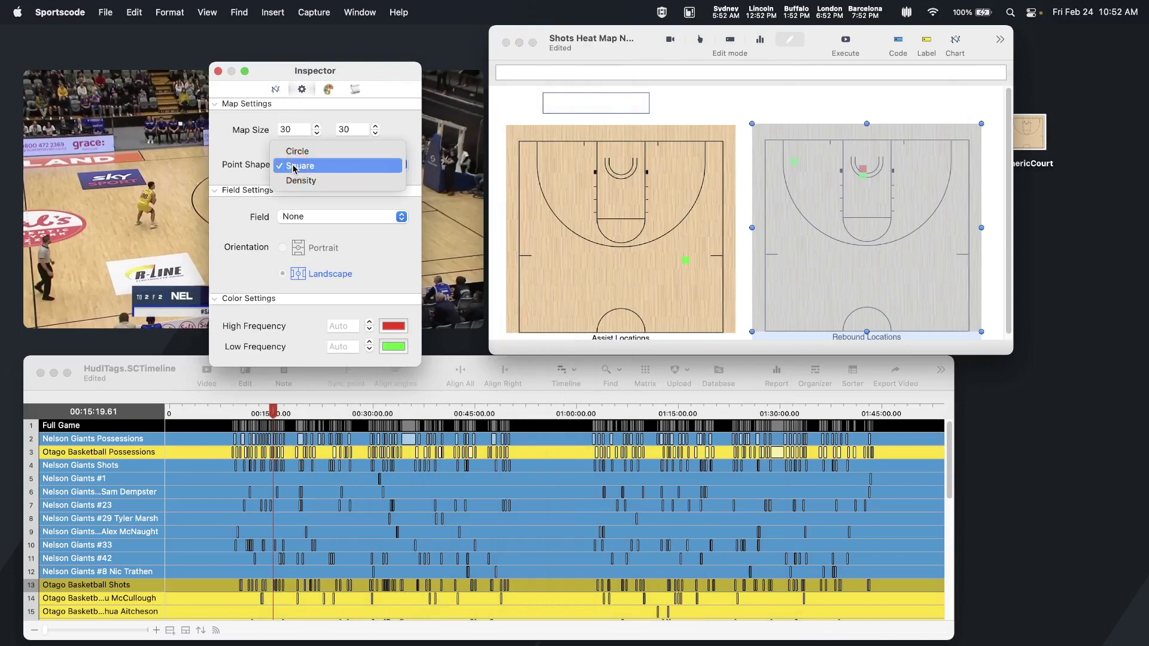
{"action": "left_click", "coordinate": [302, 183]}
Change the Assist Locations heat map's point shape to Density and close its settings
{"action": "left_click", "coordinate": [570, 172]}
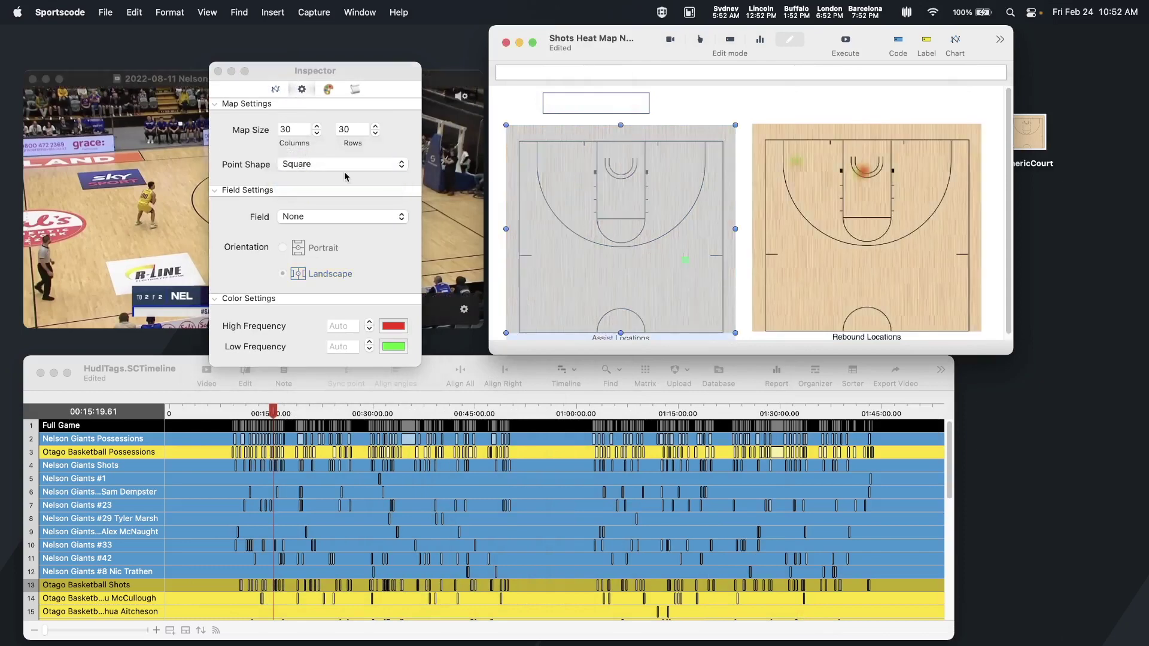
{"action": "left_click", "coordinate": [326, 164]}
{"action": "left_click", "coordinate": [307, 180]}
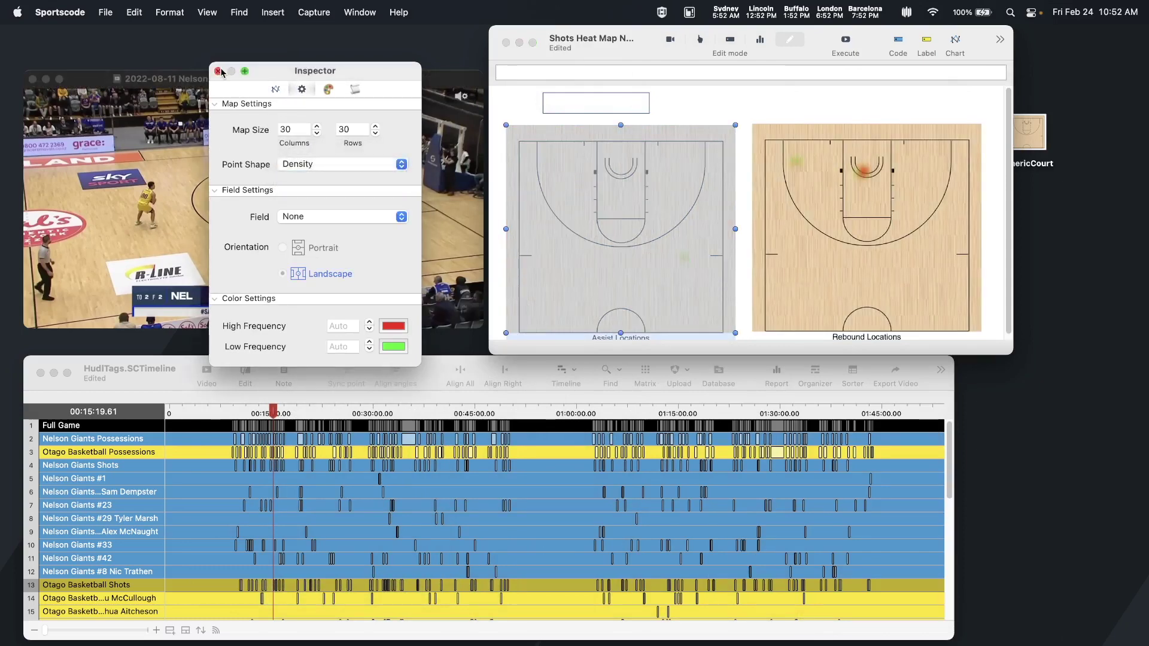
{"action": "left_click", "coordinate": [217, 71]}
View the heat maps in Report mode and open the clips behind an assist hot spot and a rebound area near the basket
{"action": "left_click", "coordinate": [766, 42]}
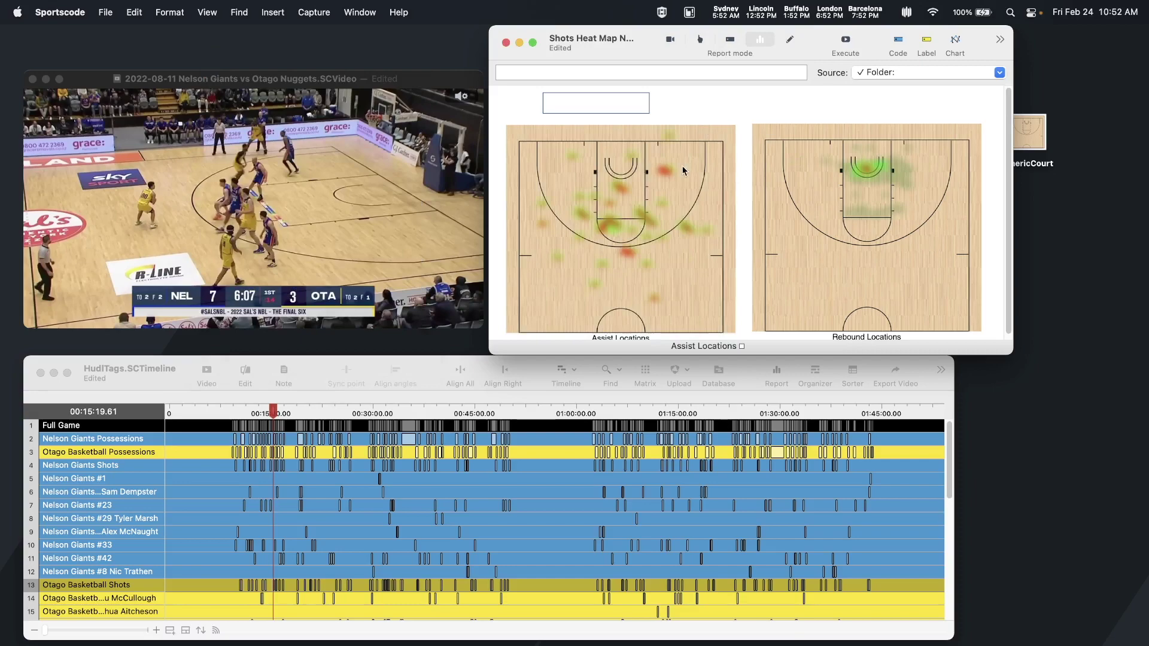
{"action": "left_click", "coordinate": [661, 174]}
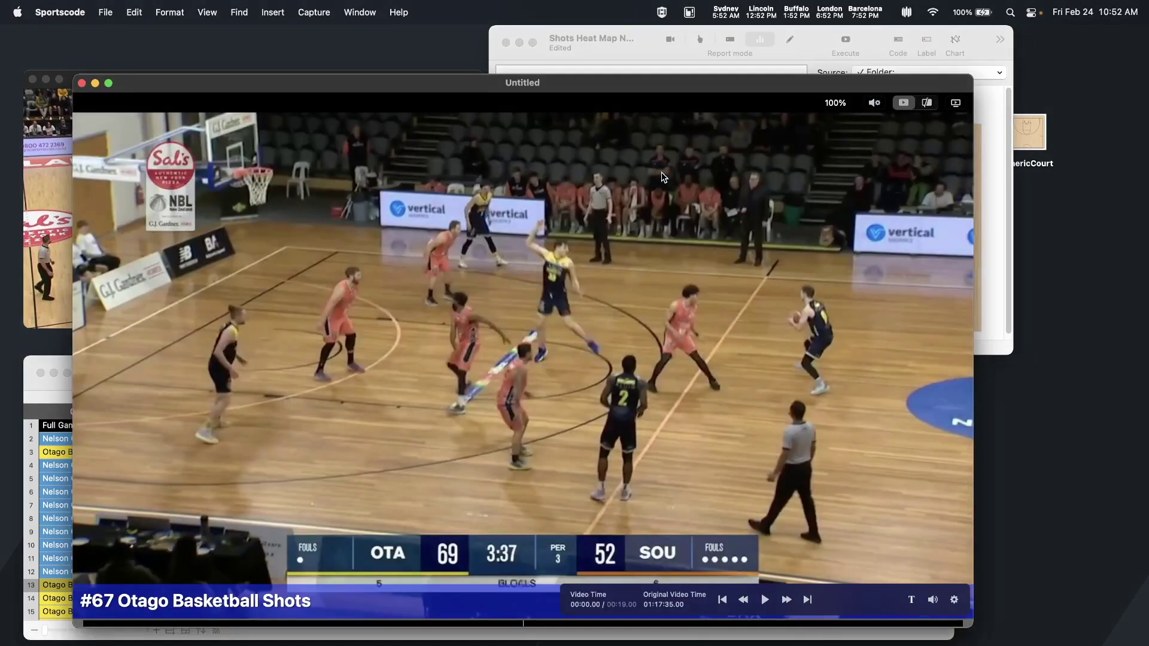
{"action": "left_click", "coordinate": [82, 84]}
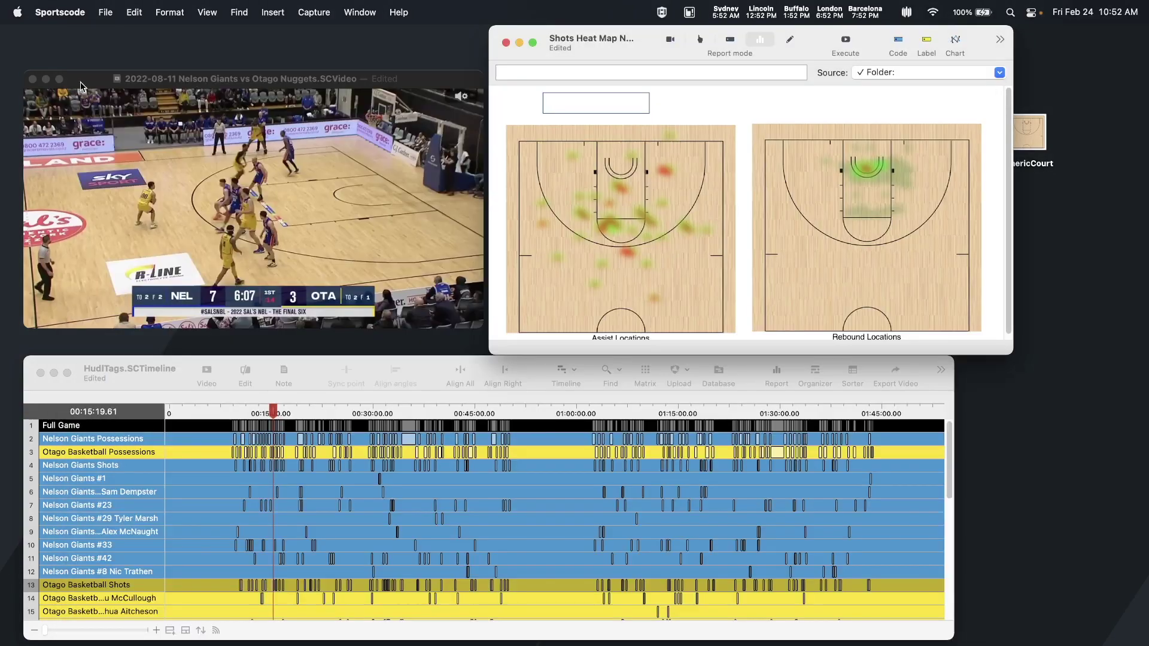
{"action": "left_click", "coordinate": [890, 174]}
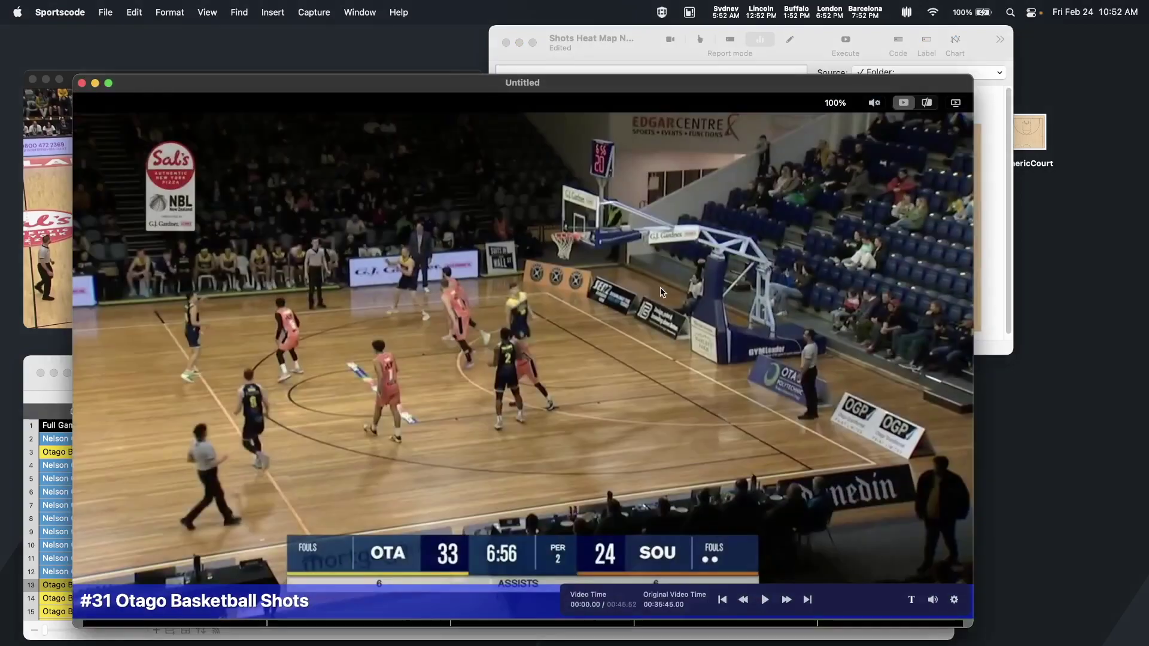